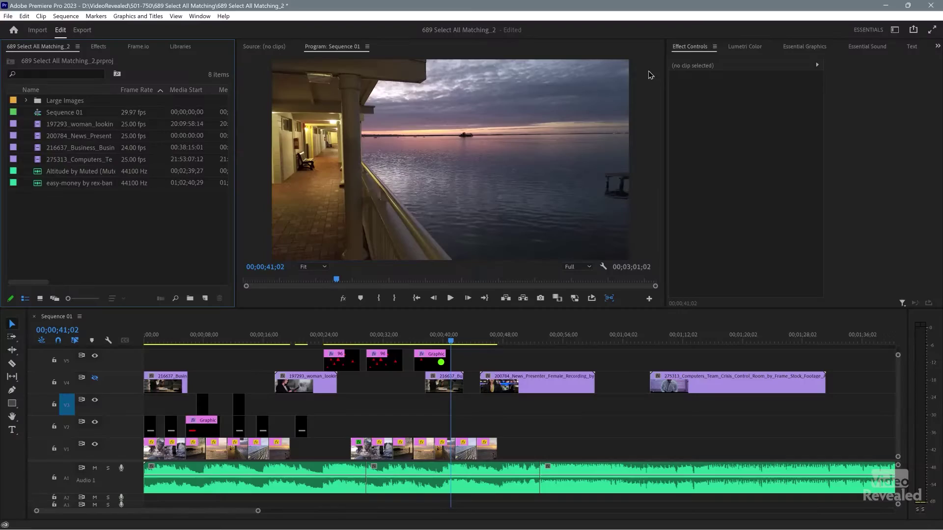
Turn track V4 output back on and move the playhead between the sequence start and about 41 seconds
left_click(94, 378)
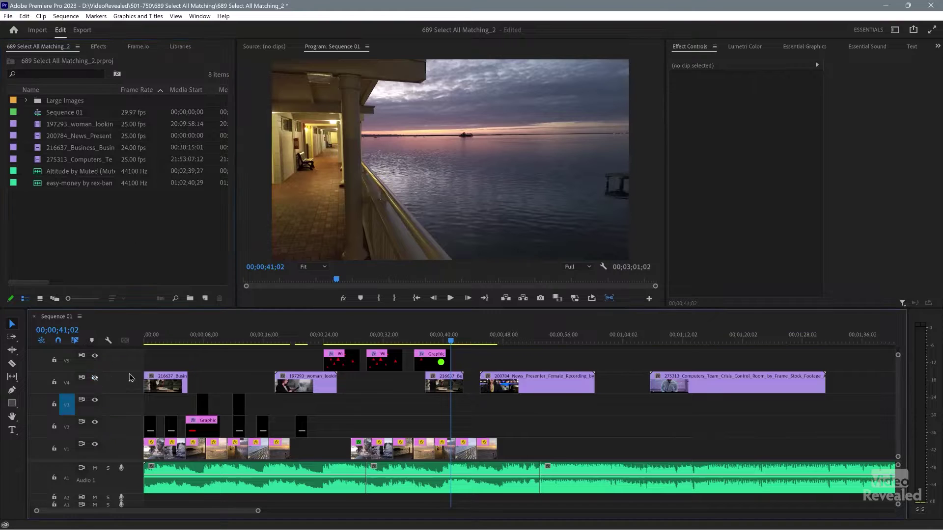
left_click(163, 341)
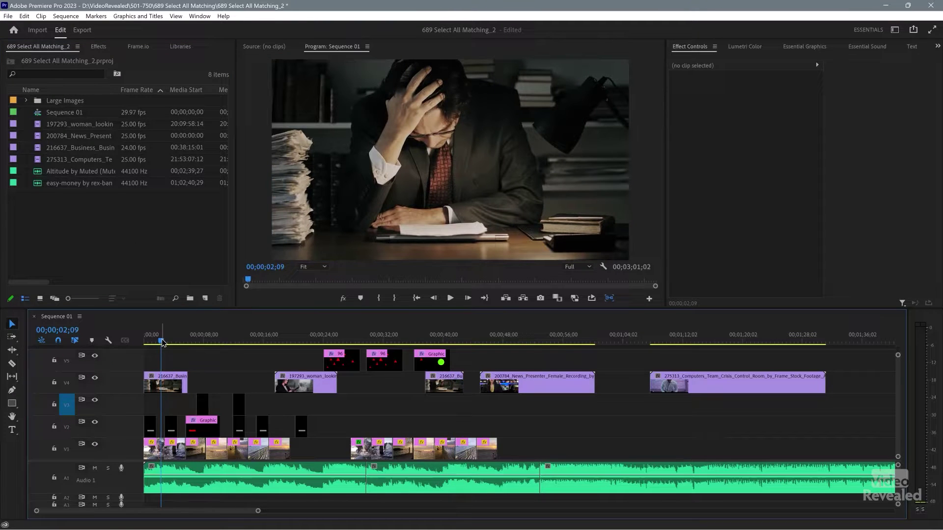
left_click(456, 339)
left_click(168, 341)
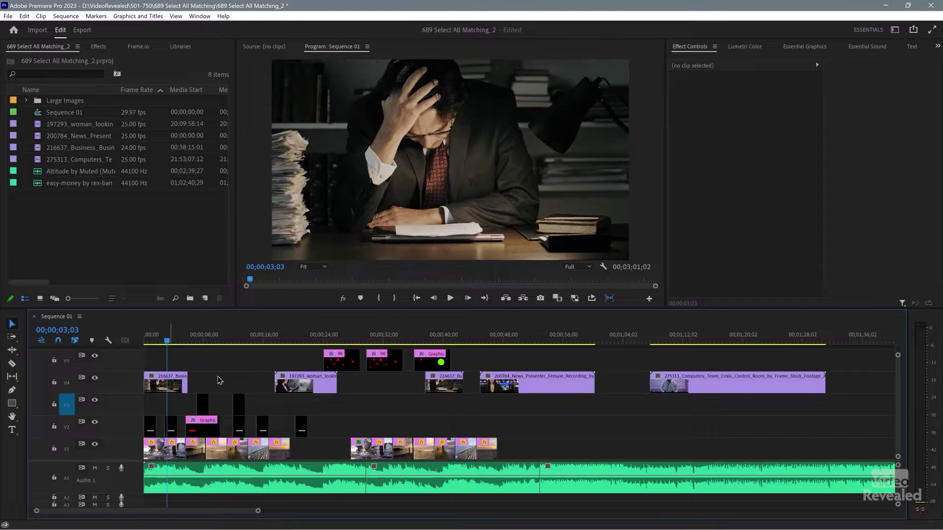
left_click(451, 340)
Select the 216637 clip on V4 and use Edit > Select All Matching to select both copies
left_click(153, 382)
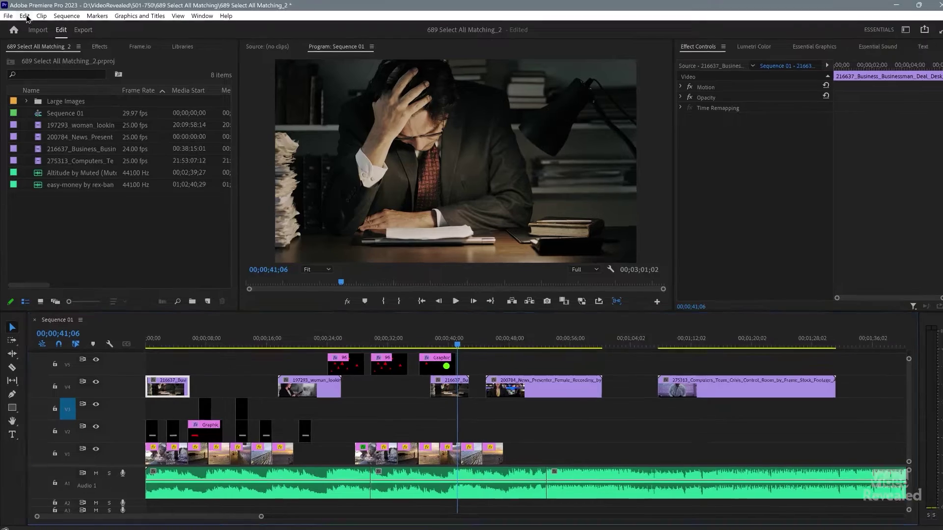
left_click(25, 16)
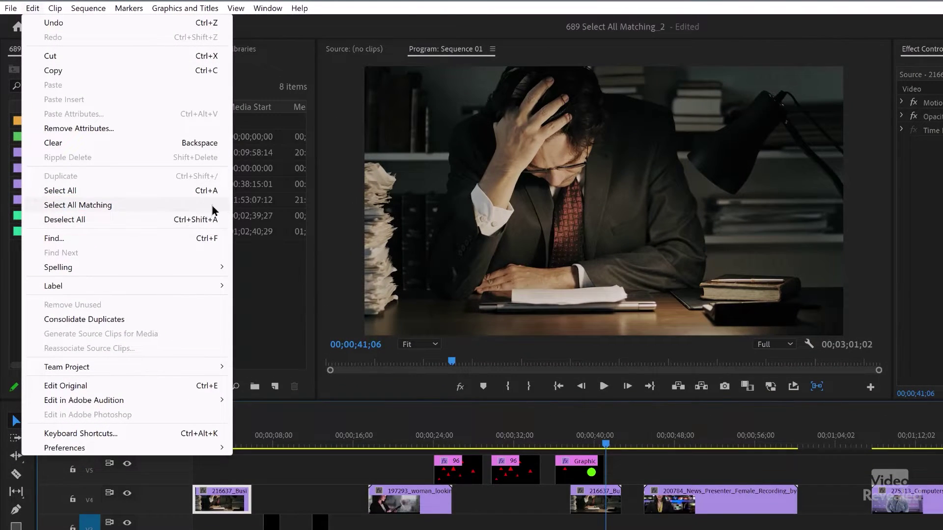
left_click(126, 205)
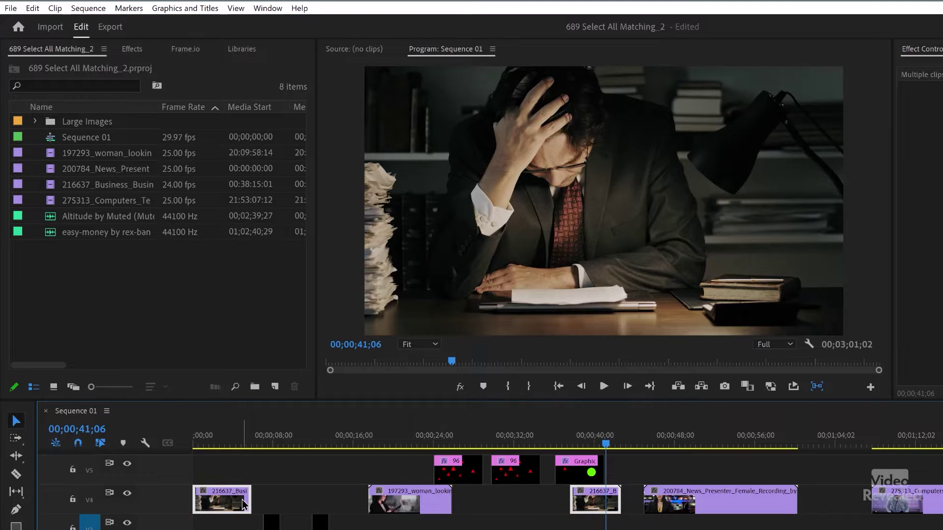
left_click(33, 10)
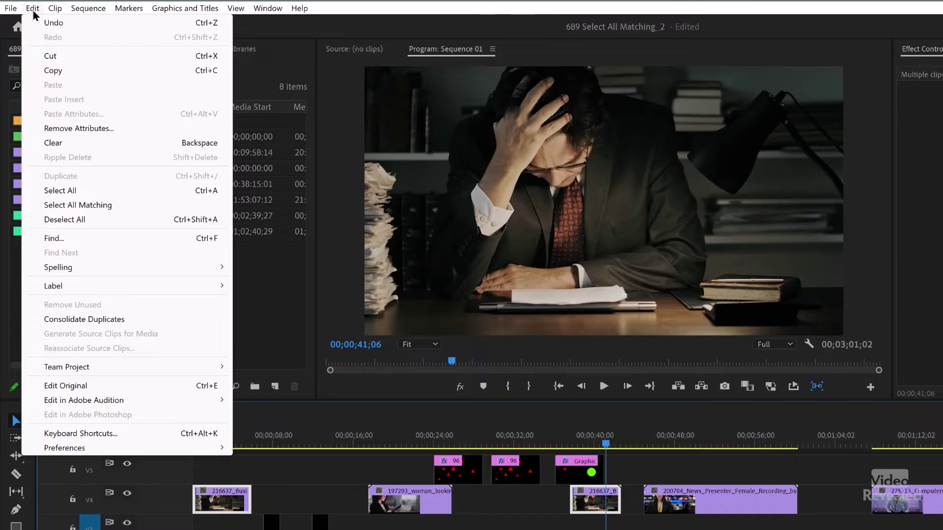
Assign the 1 key to Select All Matching in Keyboard Shortcuts, replacing Select Camera 1
left_click(116, 434)
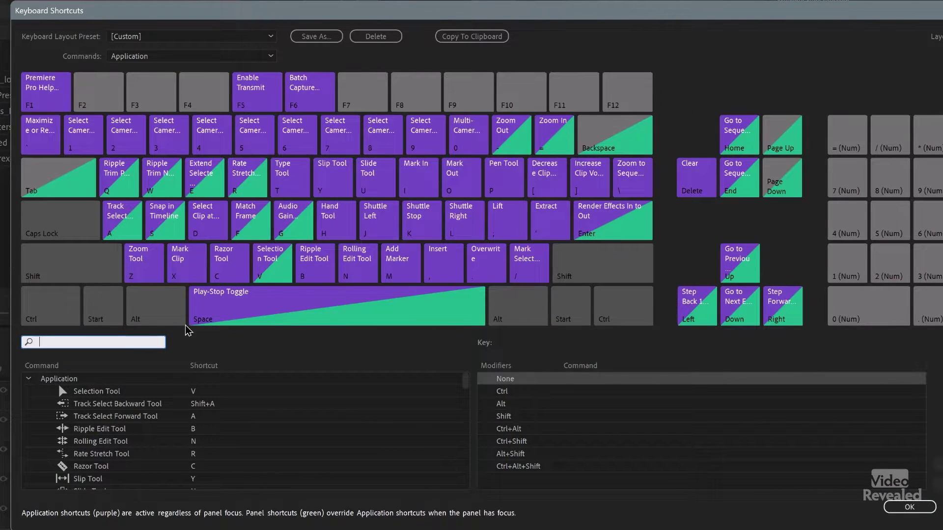
type("sele")
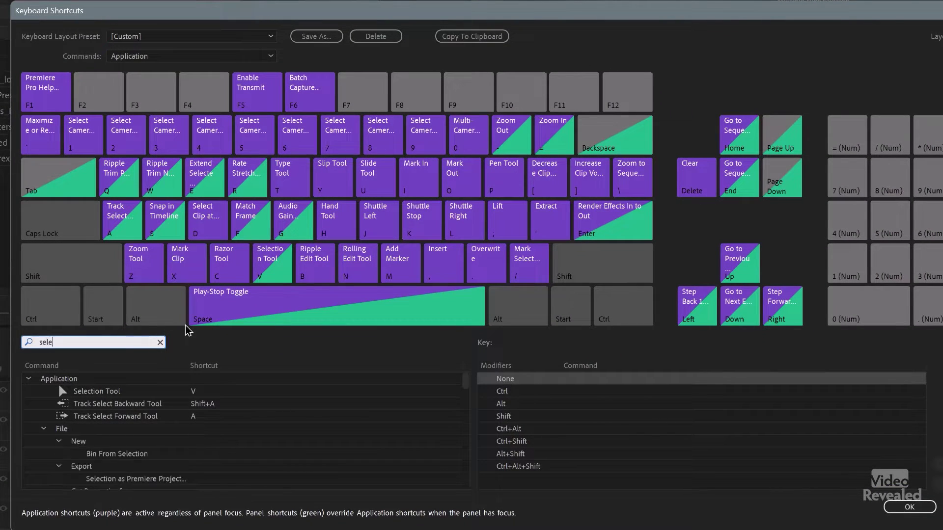
type("ct all")
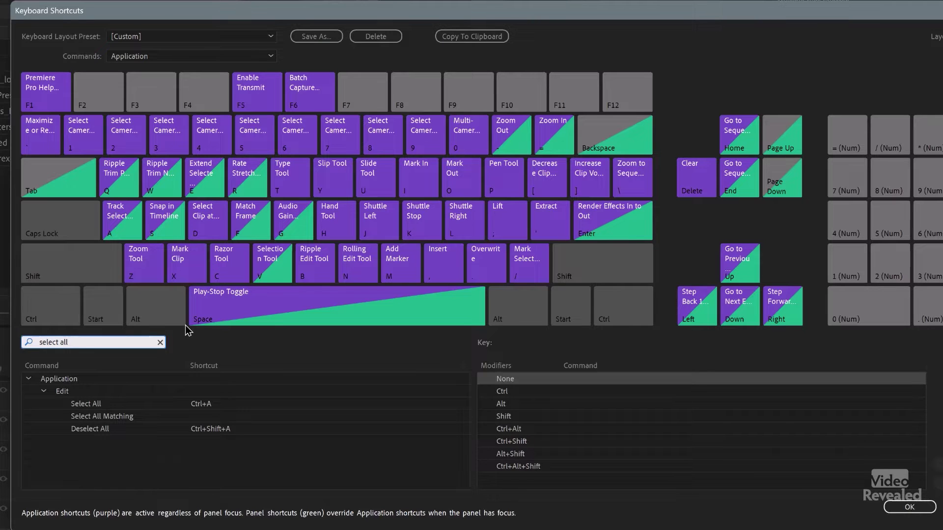
left_click(206, 417)
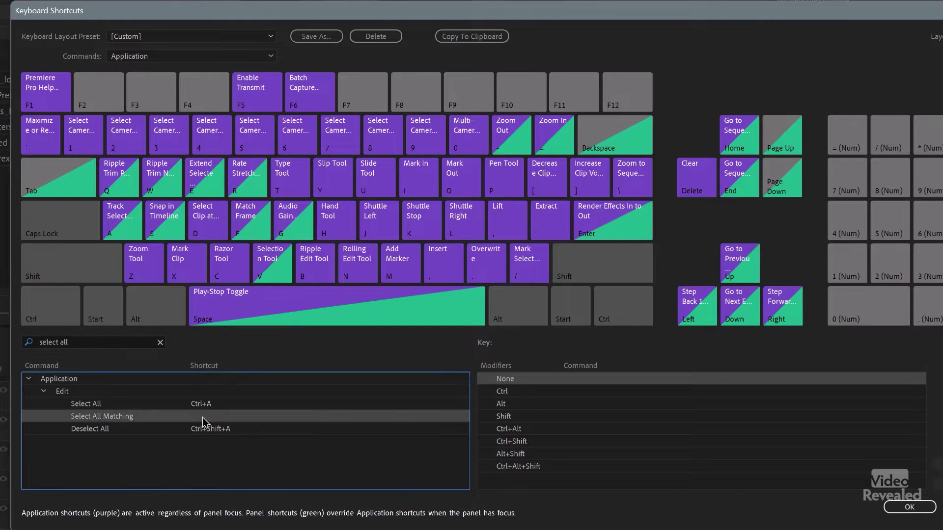
left_click(202, 417)
key("1")
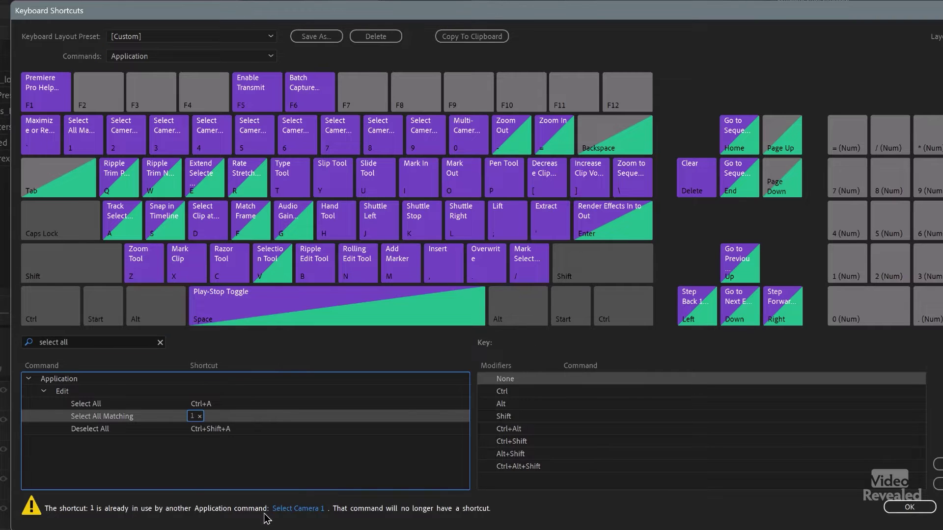
left_click(909, 508)
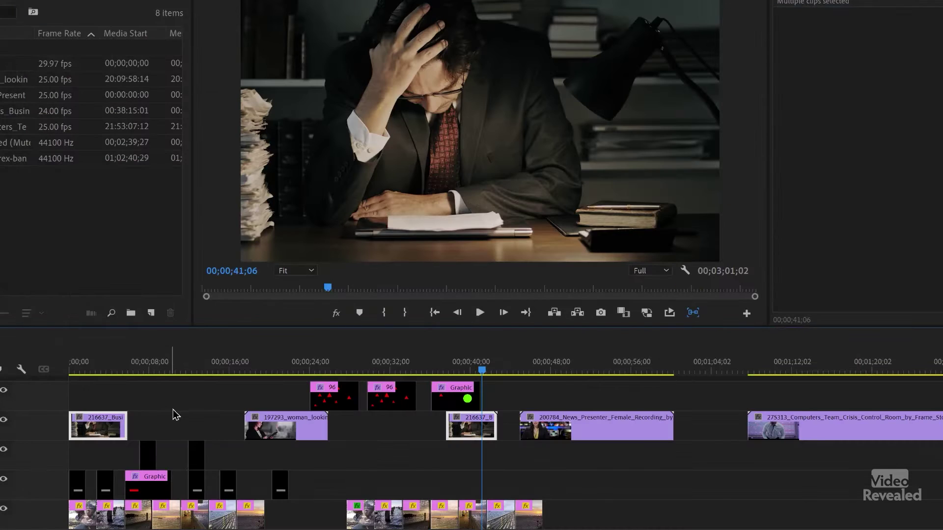
Select the first 216637 clip on V4 along with its matching copy
left_click(160, 404)
left_click(95, 425)
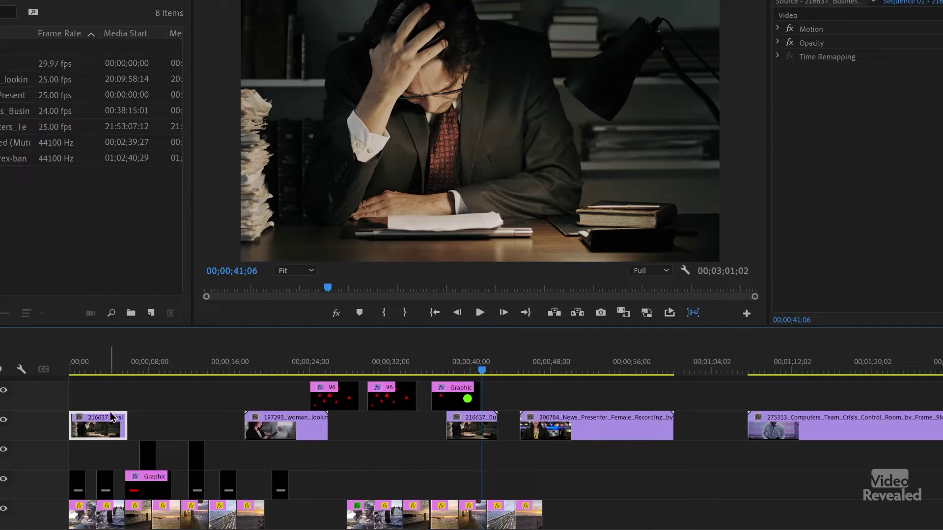
key("ctrl+alt+shift+m")
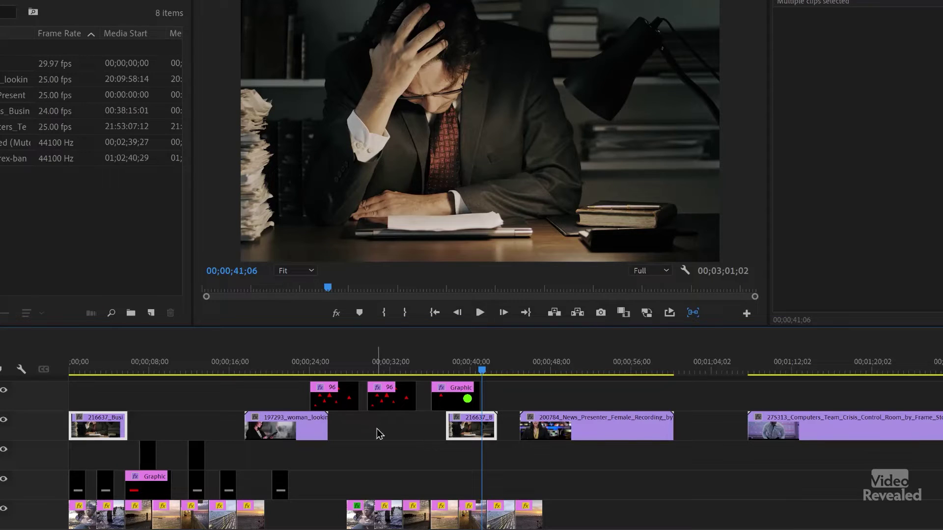
Select the top-track Graphic clip and its matches, then the first 96 graphic with its matches
left_click(333, 368)
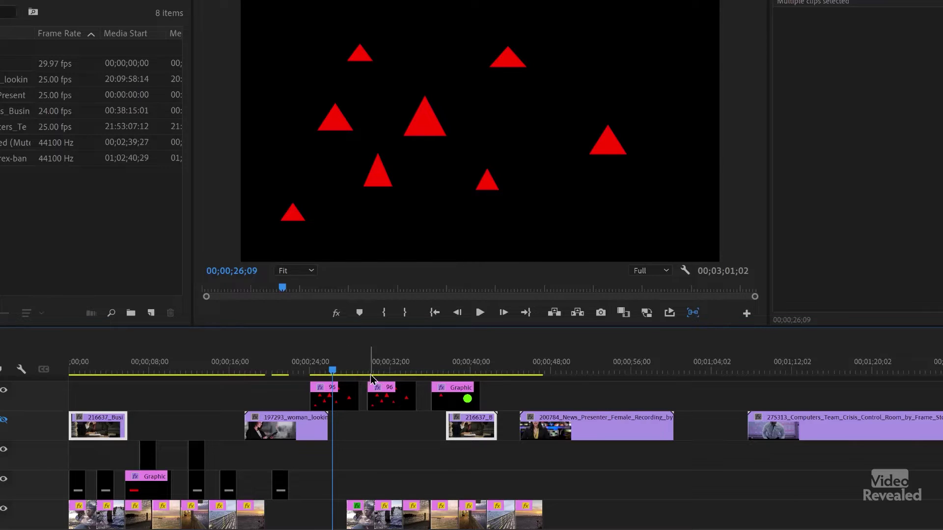
left_click(385, 370)
left_click(455, 370)
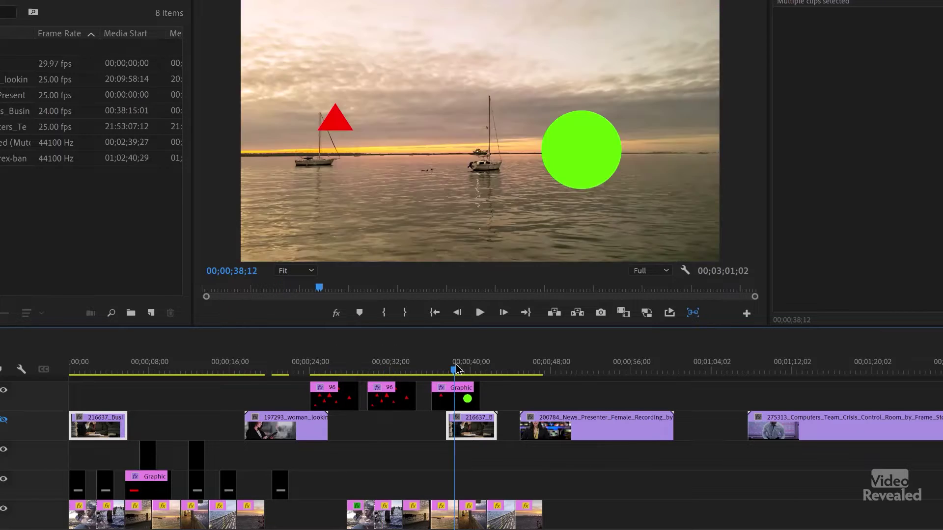
left_click(454, 403)
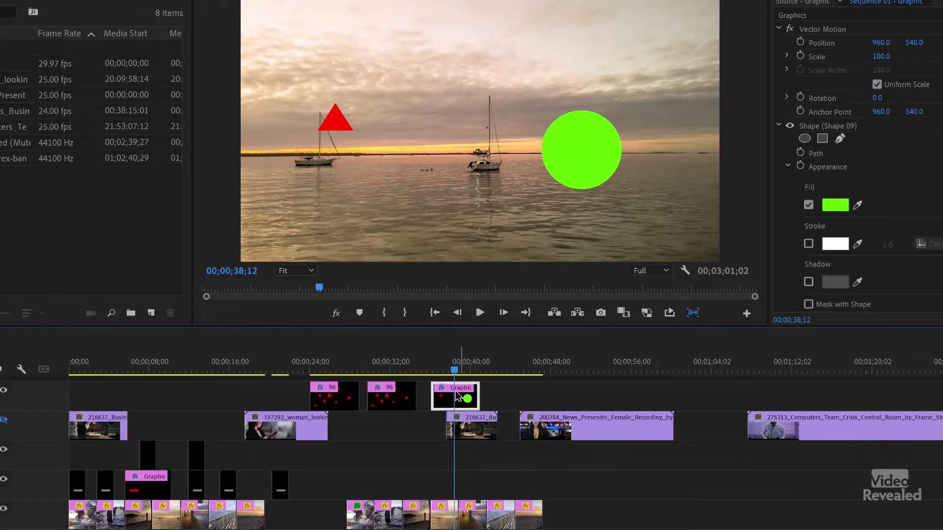
left_click(460, 398, "shift")
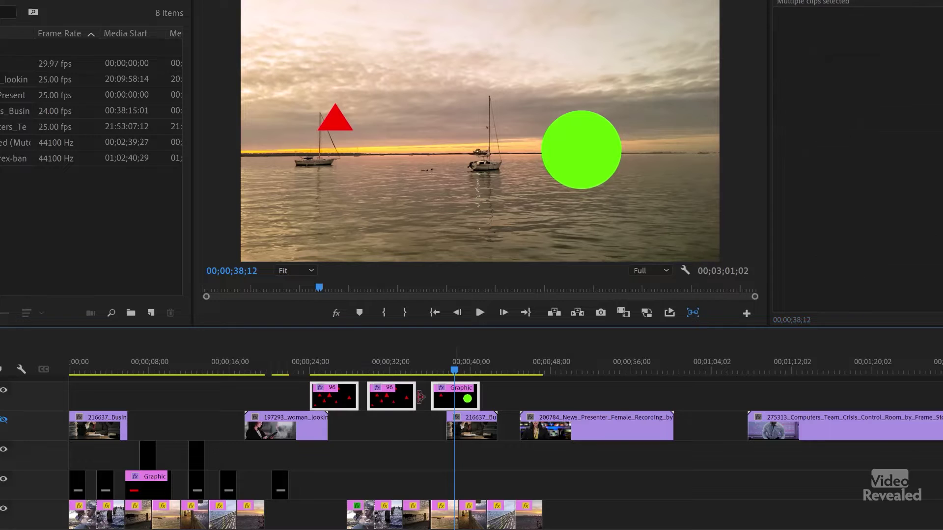
left_click(367, 425)
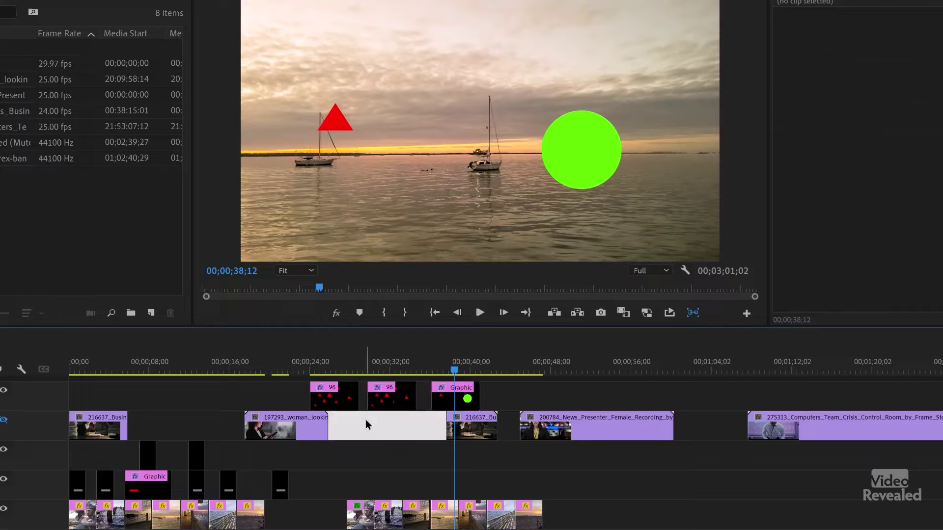
left_click(346, 390)
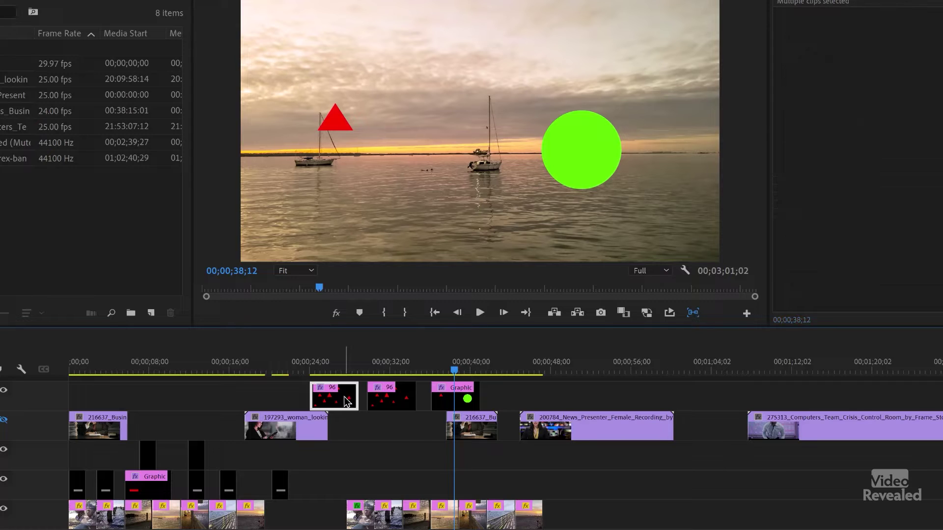
left_click_drag(347, 402, 511, 389)
Select the red triangle graphic, then the first 96 clip with its matching copy near 25 seconds
left_click(473, 395)
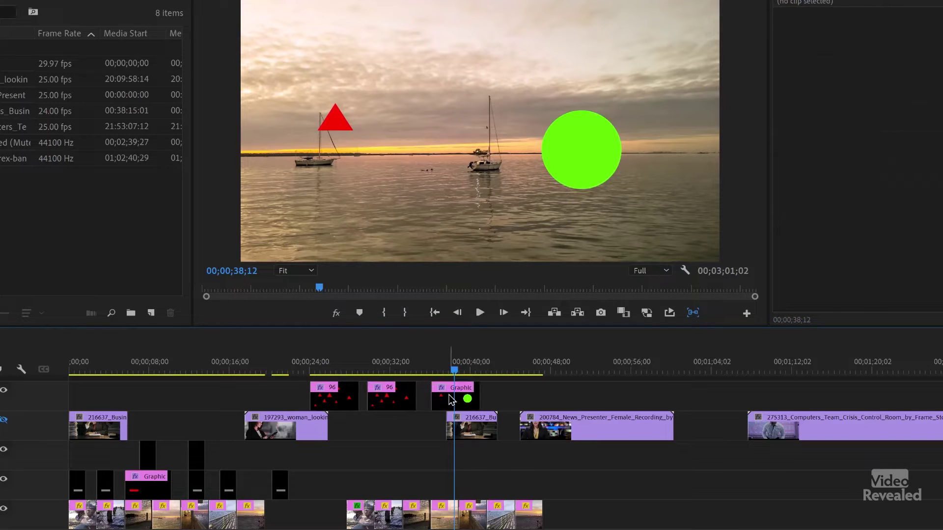
left_click(336, 123)
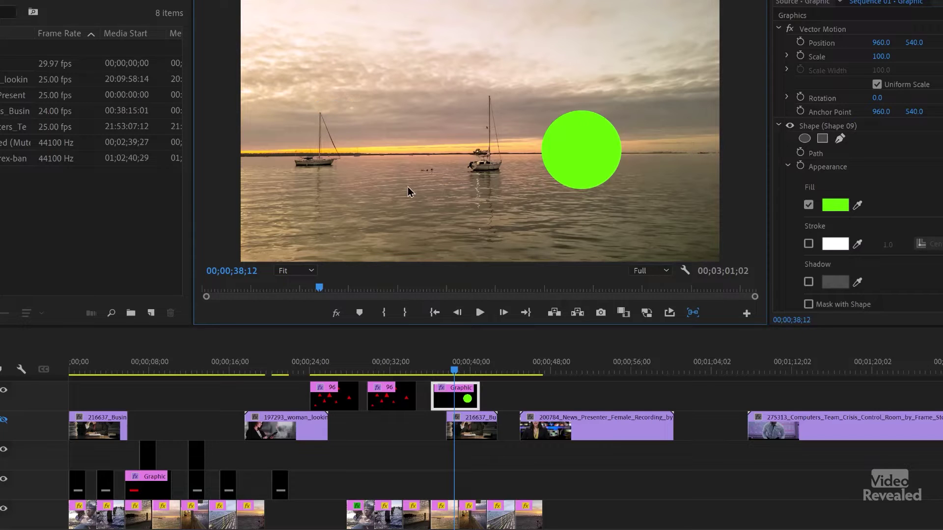
left_click(447, 364)
left_click_drag(447, 363, 395, 368)
left_click(326, 369)
left_click(325, 395)
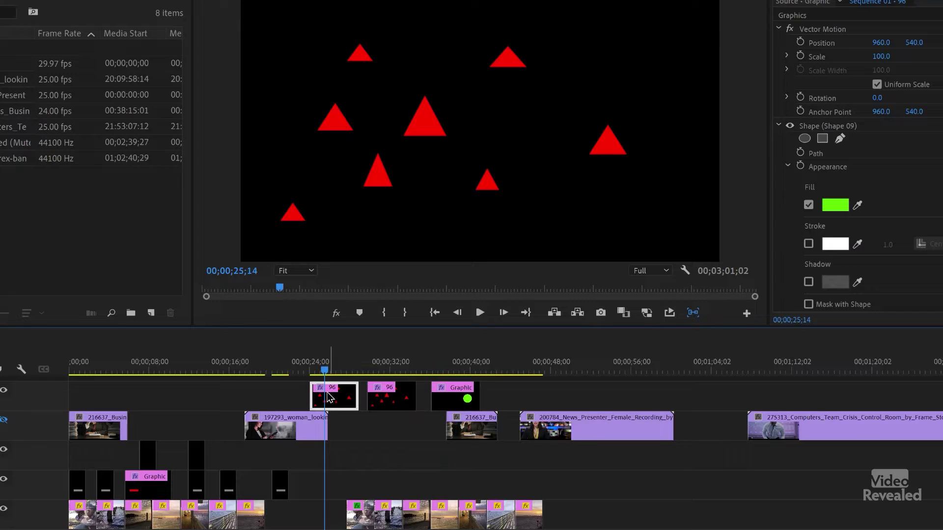
left_click(321, 399)
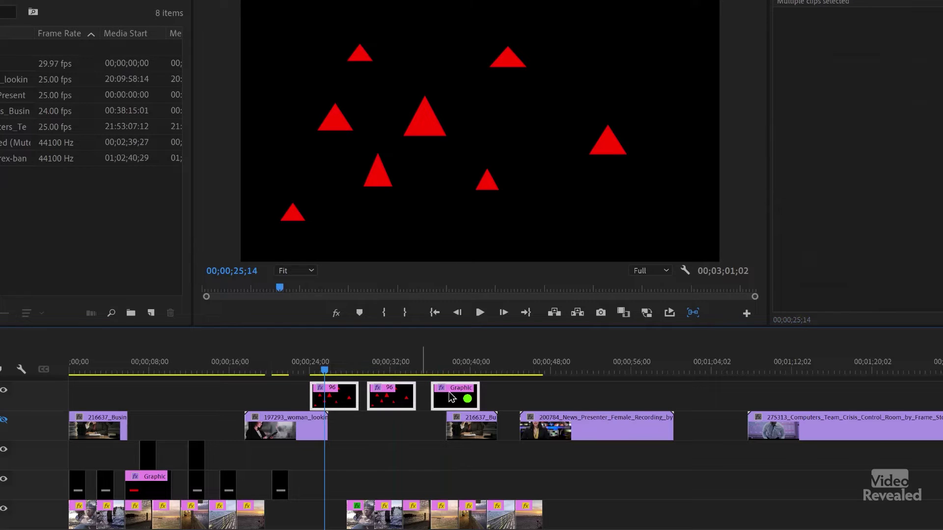
Select the Graphic clip together with both matching 96 clips, playhead near 15 seconds
left_click(502, 396)
left_click(447, 395)
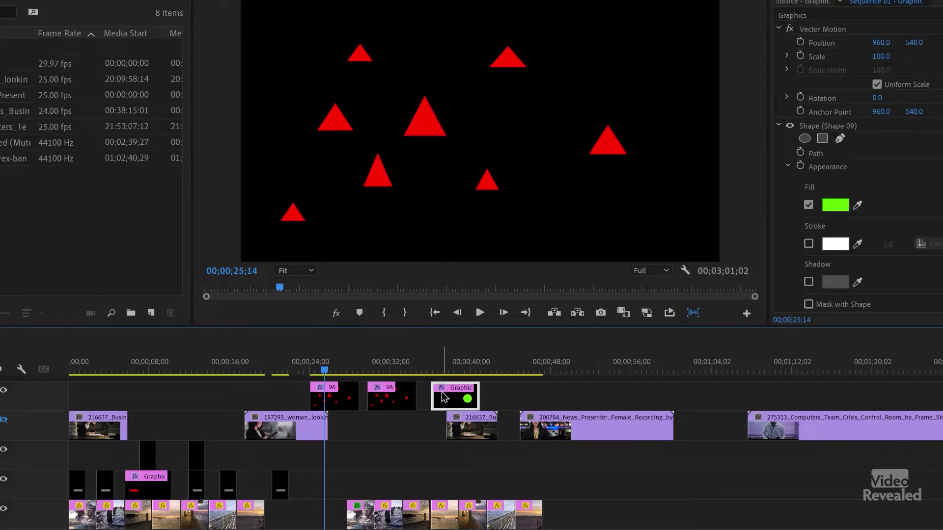
left_click(445, 395)
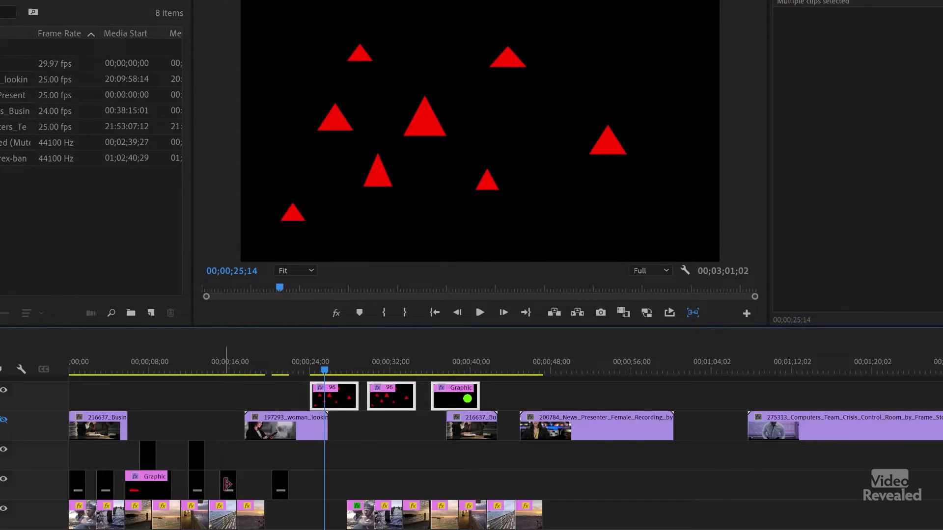
left_click(223, 368)
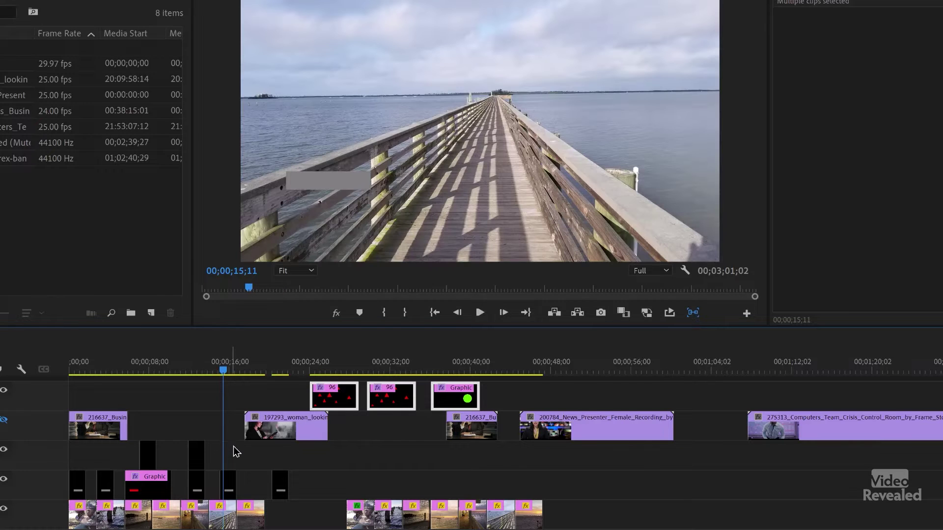
Select every matching copy of the small grey bar graphic clip
left_click(317, 191)
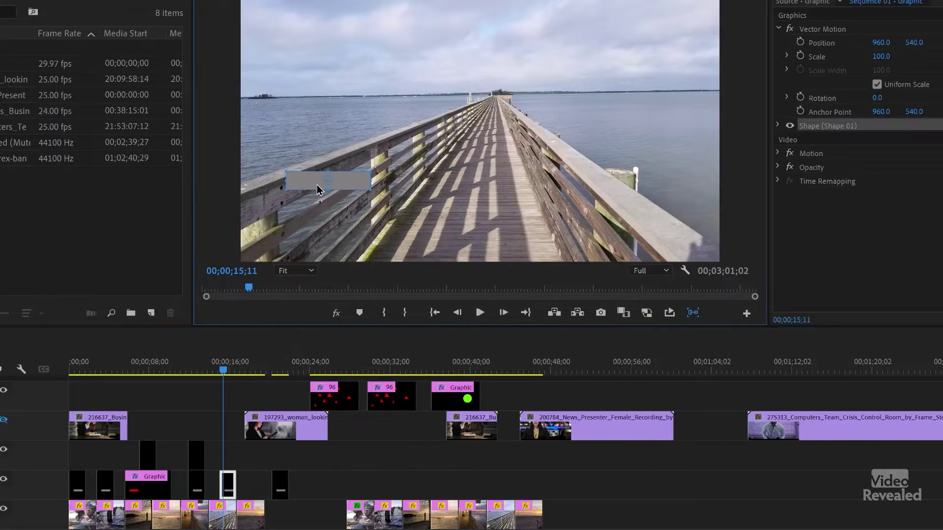
left_click(253, 472)
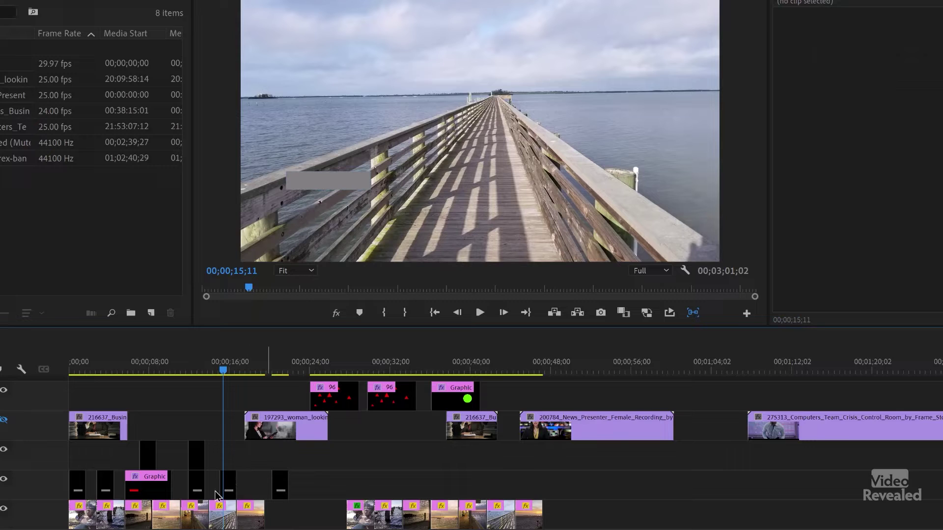
left_click(230, 494)
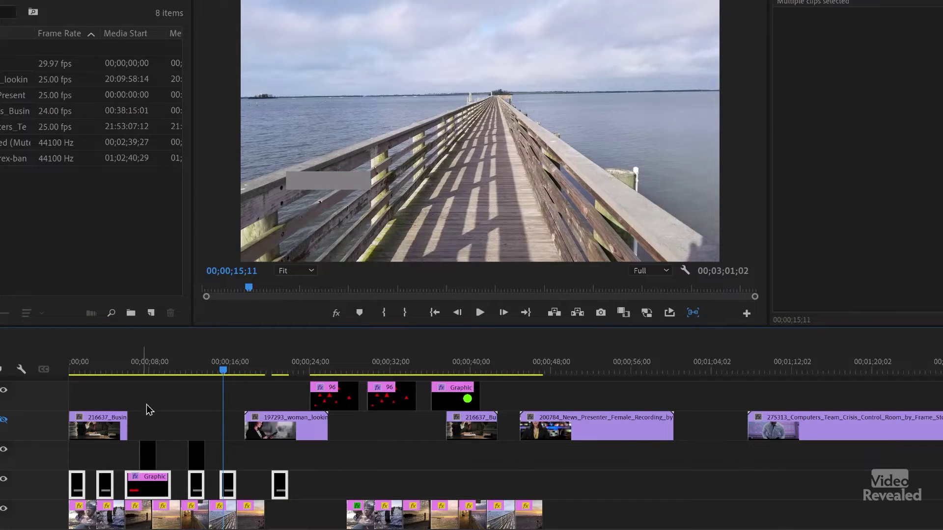
Select the upper-track red circle clip at the pier shot and its matching copy
left_click(134, 371)
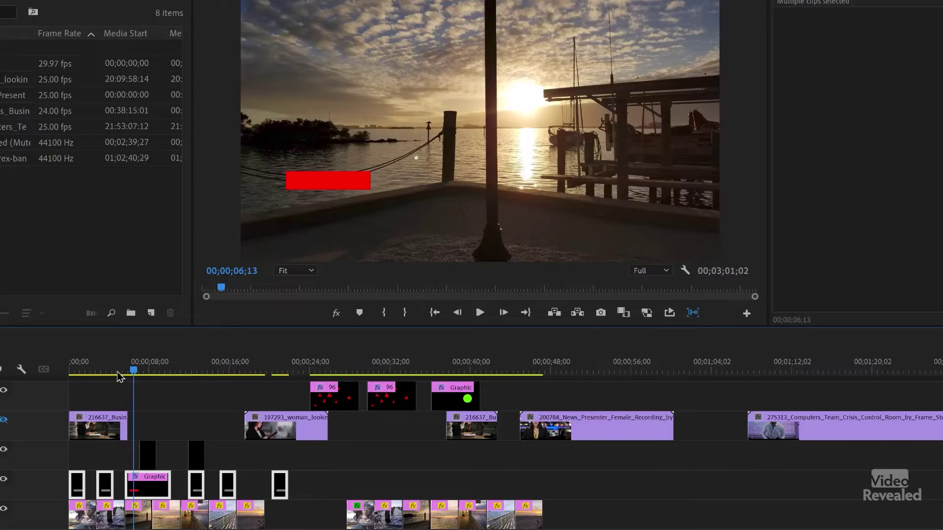
left_click(177, 376)
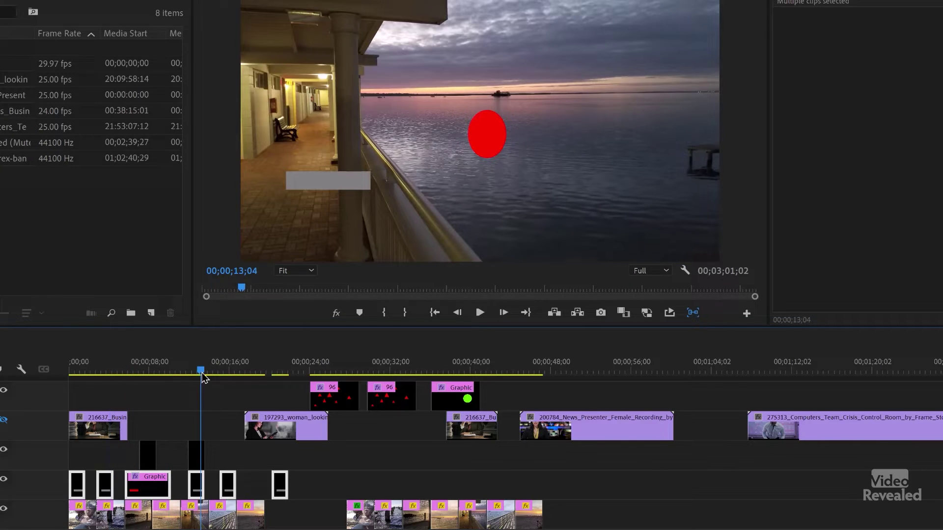
left_click(165, 372)
left_click_drag(156, 372, 149, 369)
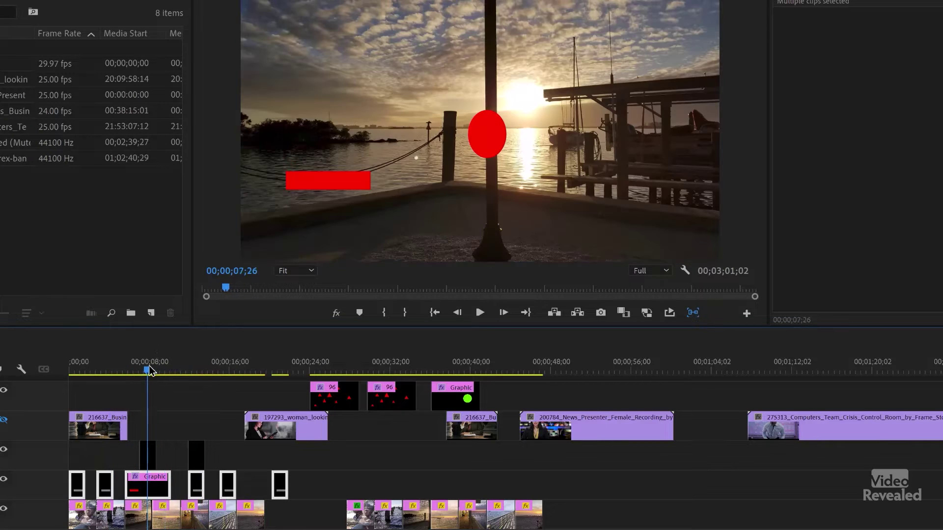
left_click(150, 456)
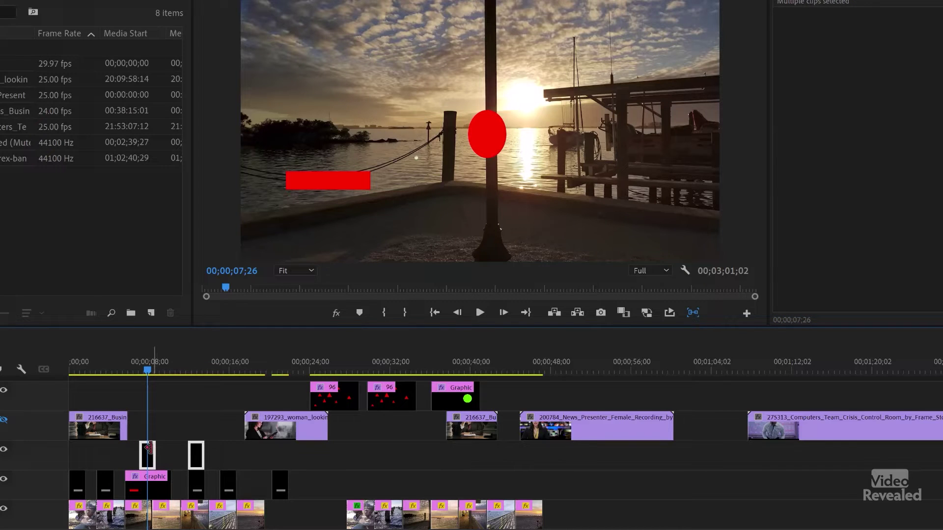
left_click_drag(206, 372, 201, 373)
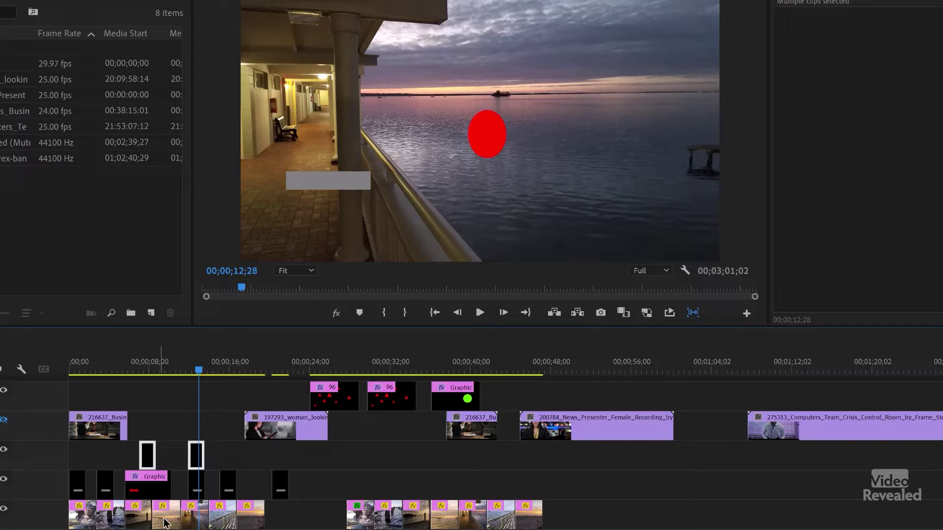
Hide the video tracks holding the red circle and green circle graphics
left_click(78, 513)
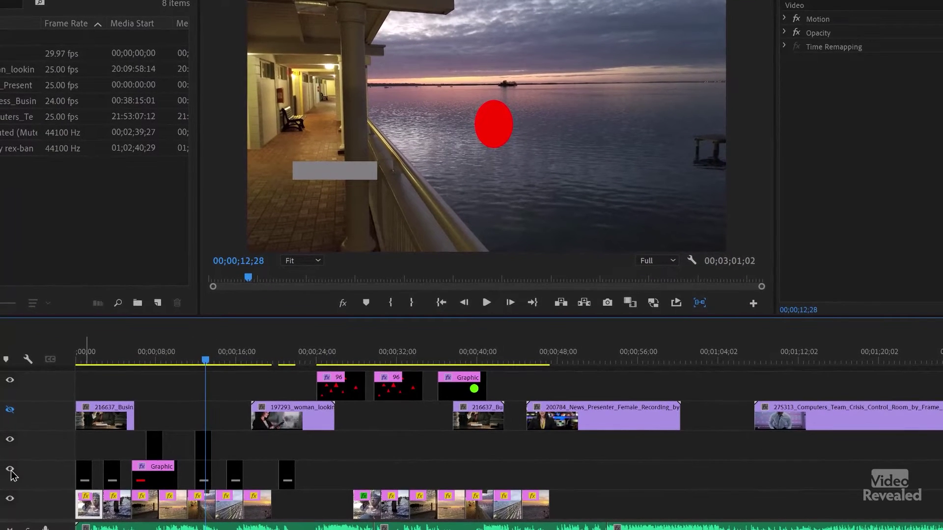
left_click(11, 439)
left_click_drag(113, 361, 441, 366)
key("Left")
key("Left")
key("Left")
key("Left")
key("Left")
key("Left")
key("Left")
key("Left")
left_click(10, 380)
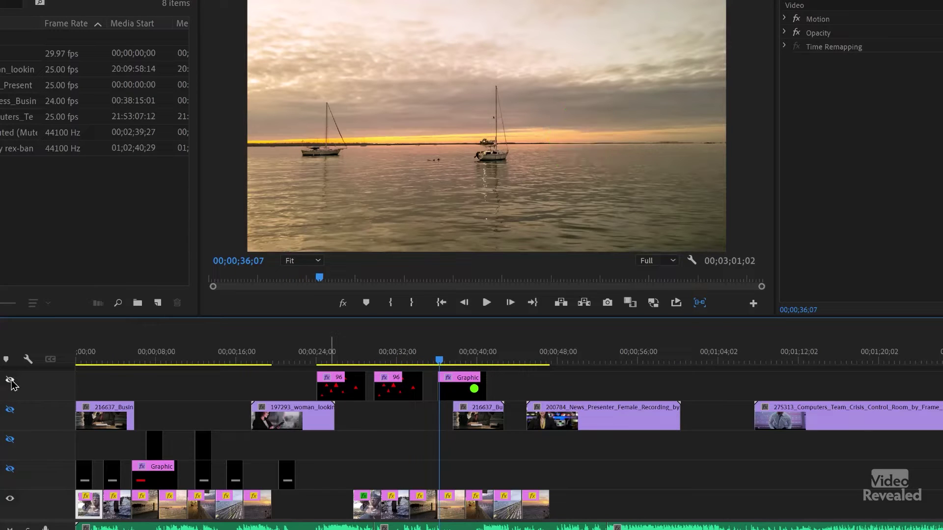
left_click_drag(480, 358, 458, 361)
Select each bottom-track clip in turn with its duplicate, including the pier clip, then clear the selection
left_click(365, 515)
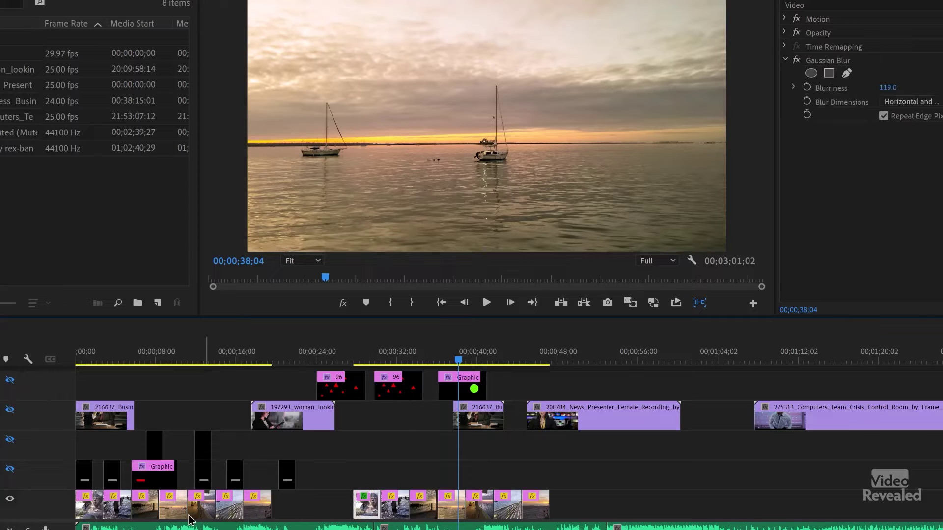
left_click(93, 511)
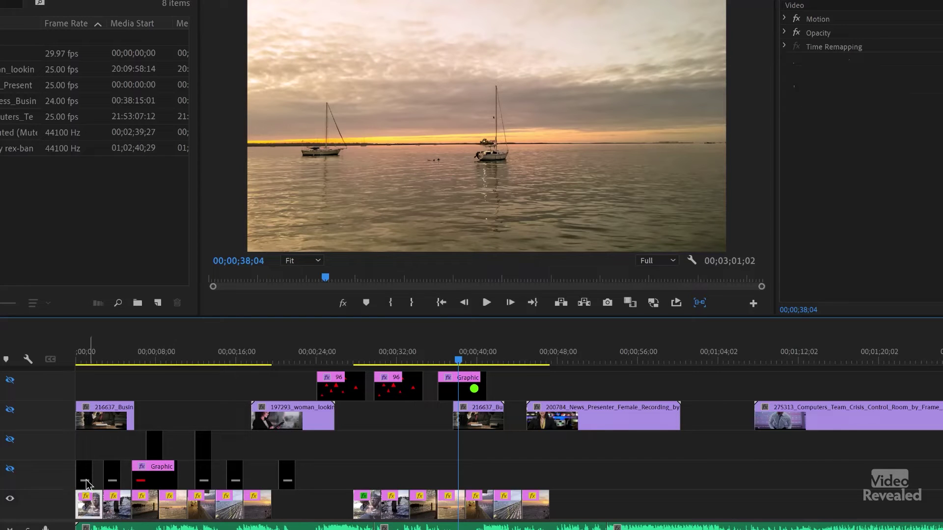
left_click(92, 358)
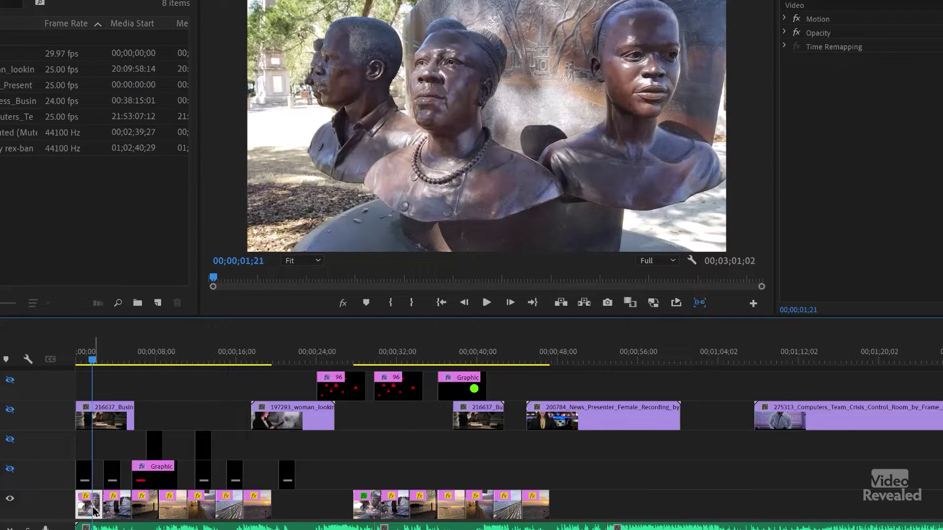
left_click(375, 501, "shift")
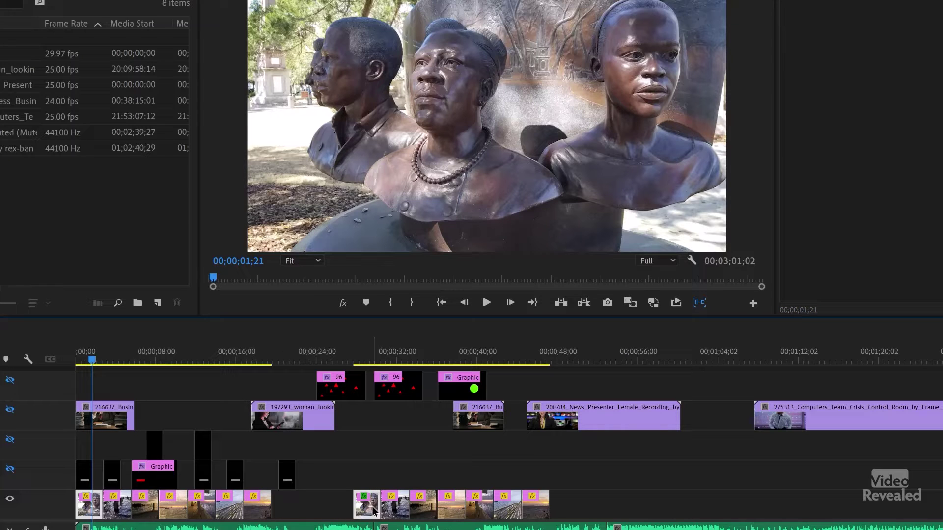
left_click(106, 513)
left_click(402, 508, "shift")
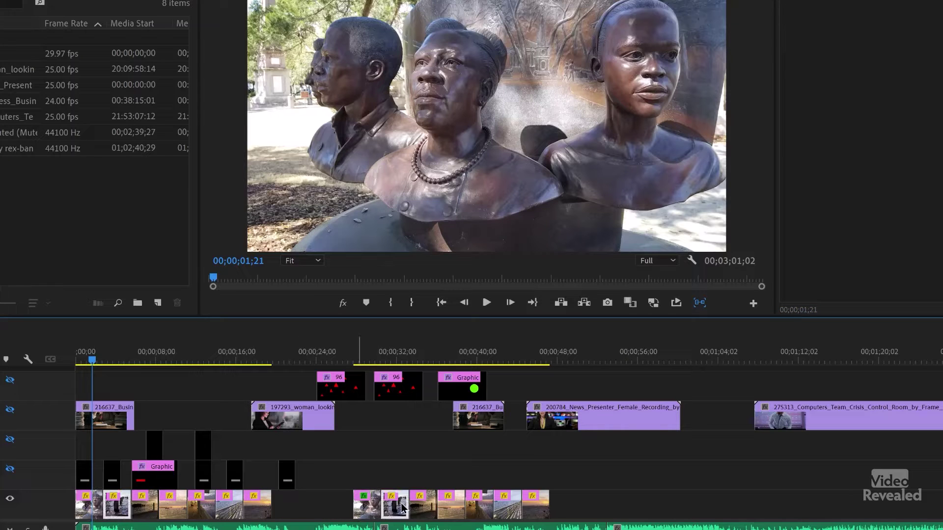
left_click(147, 508)
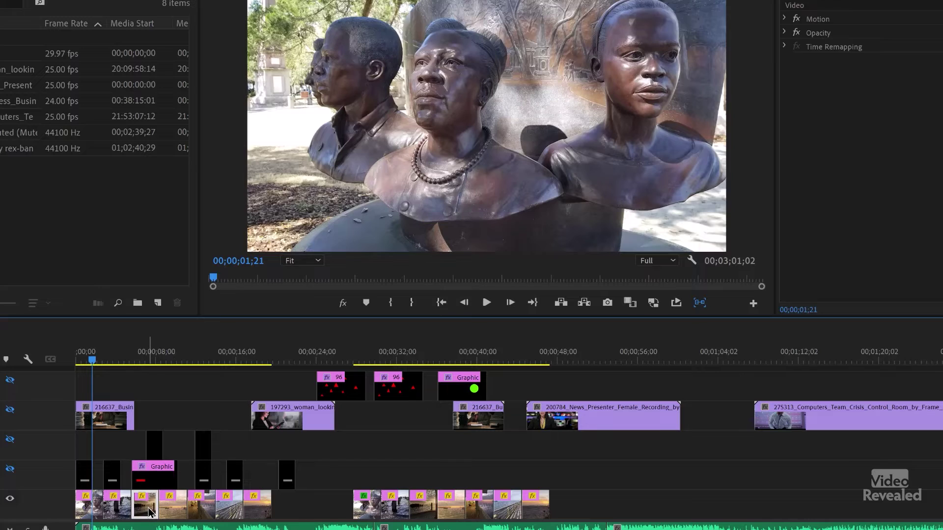
left_click(180, 508)
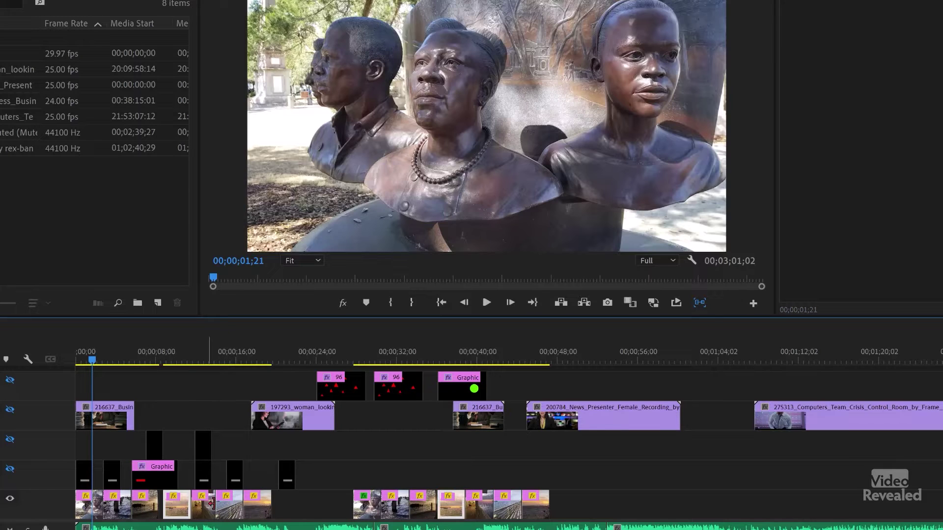
left_click(204, 506)
left_click(231, 509)
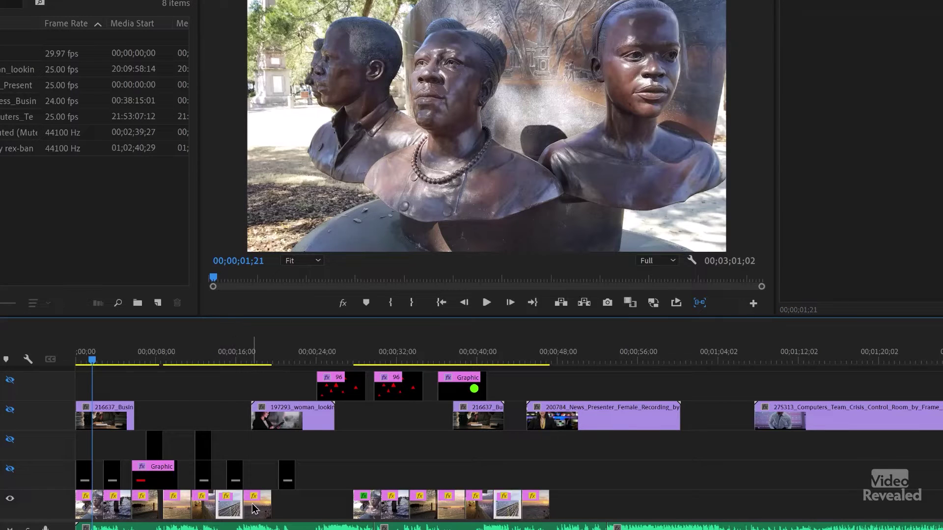
left_click(368, 480)
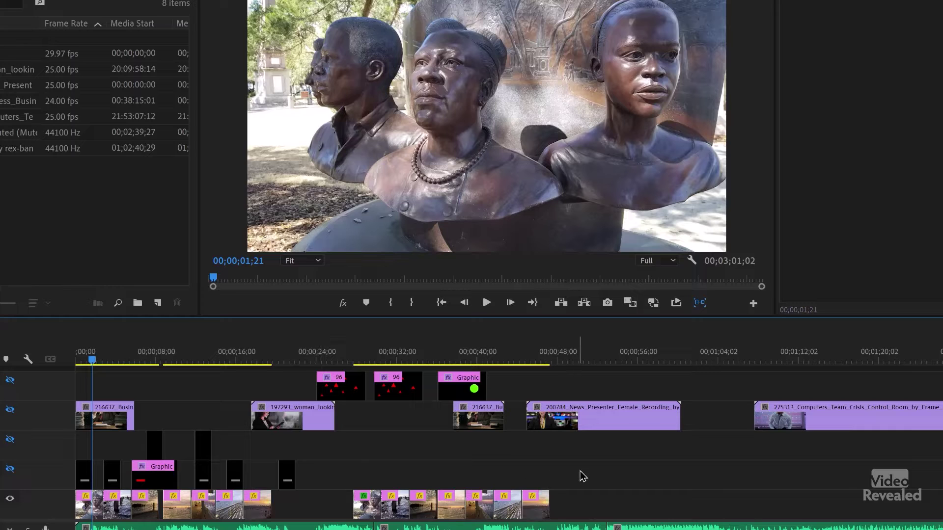
scroll(583, 476, "right", 10)
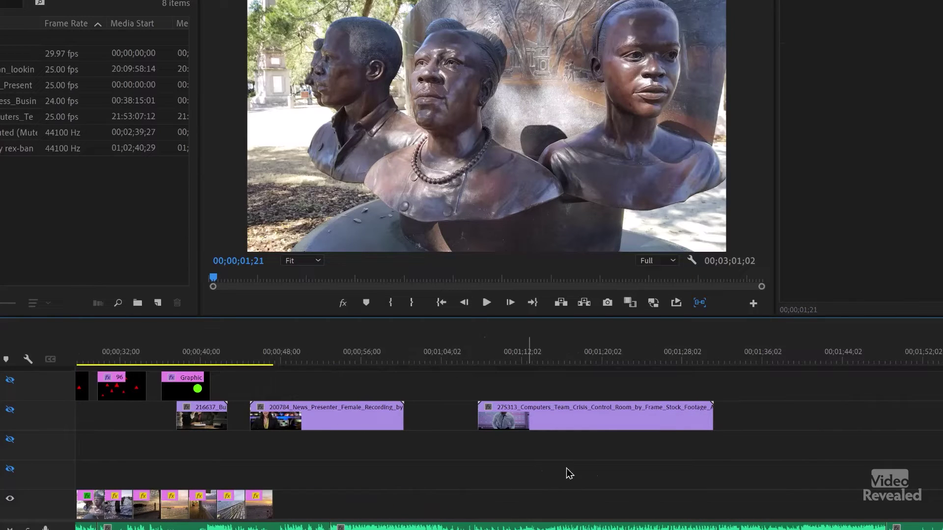
Show the 275313 clip's track again with the playhead near 00;01;12;27
left_click(497, 362)
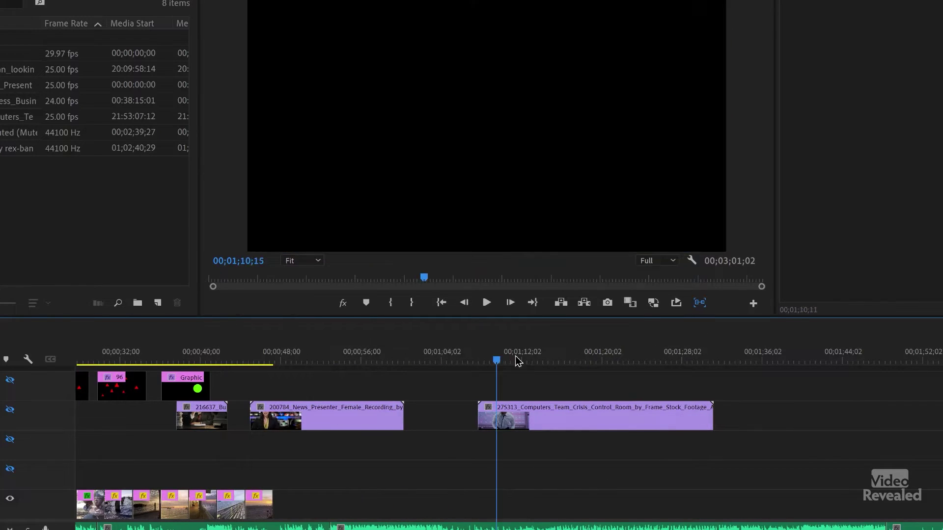
left_click_drag(526, 361, 529, 362)
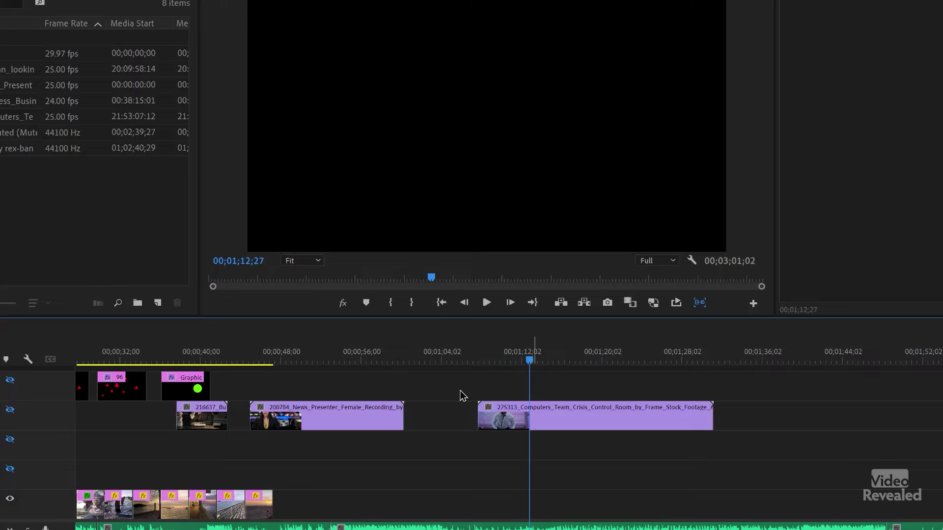
left_click(12, 411)
left_click(517, 361)
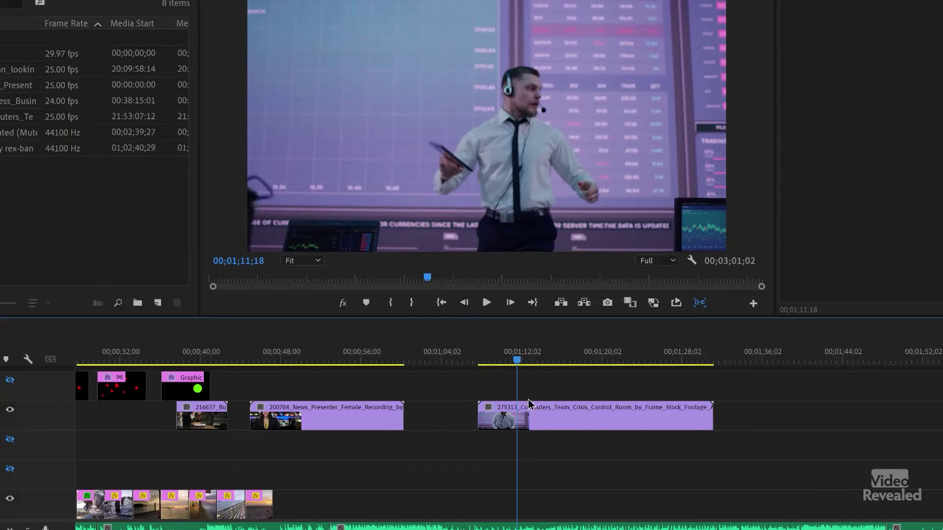
Cut the 275313 clip at five points with the Razor tool
left_click(526, 416)
left_click(567, 416)
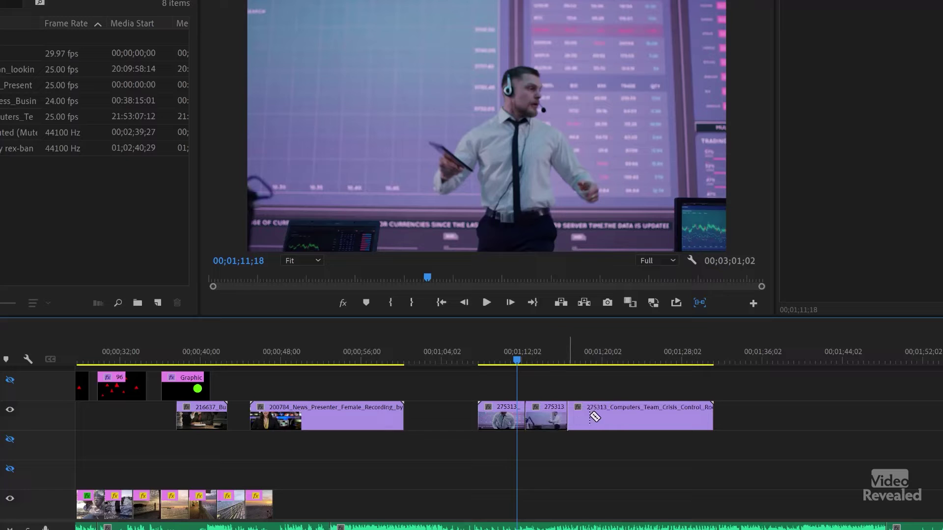
left_click(589, 417)
left_click(620, 417)
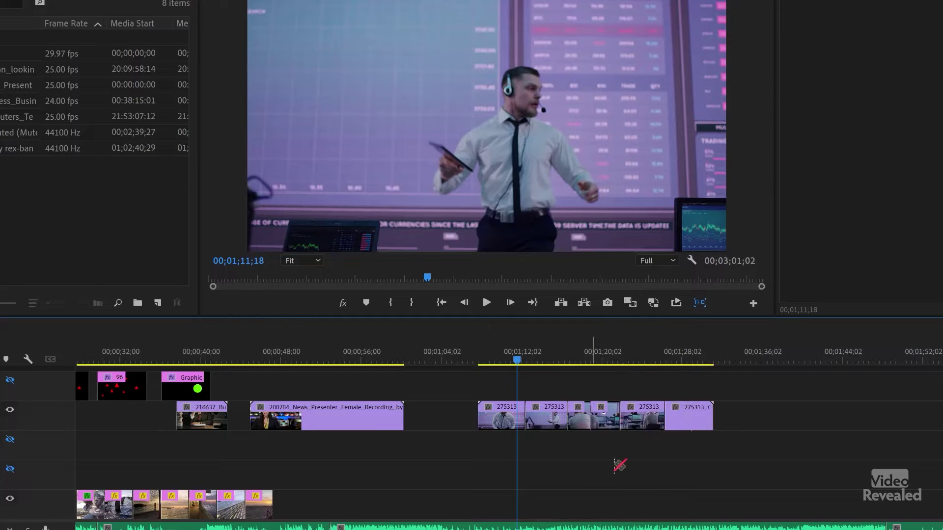
left_click(664, 416)
Spread the 275313 pieces apart to the right and select all matching pieces
left_click_drag(687, 416, 933, 417)
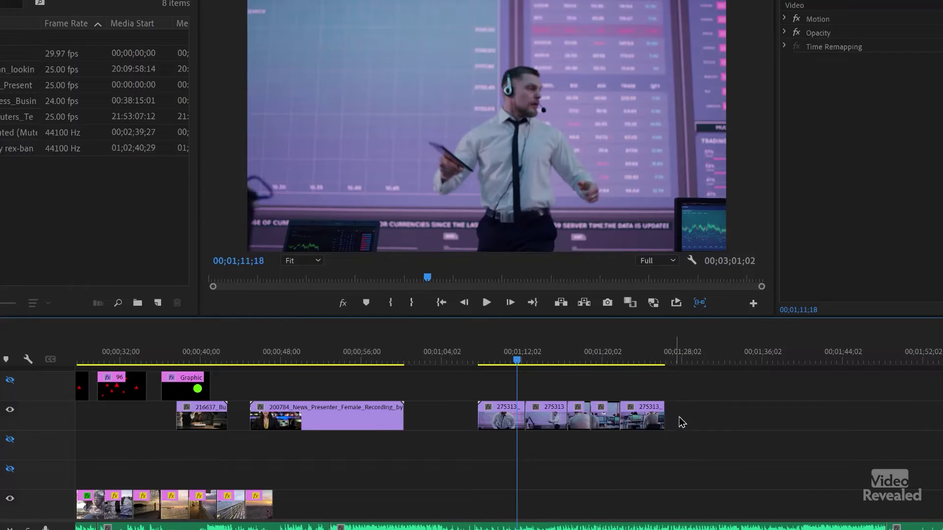
left_click_drag(651, 416, 805, 426)
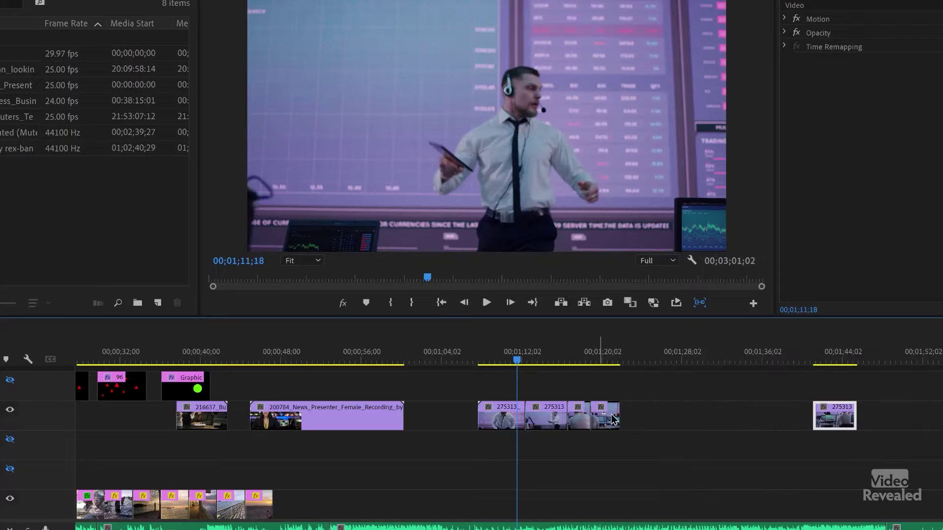
left_click_drag(613, 419, 729, 418)
left_click_drag(580, 417, 654, 417)
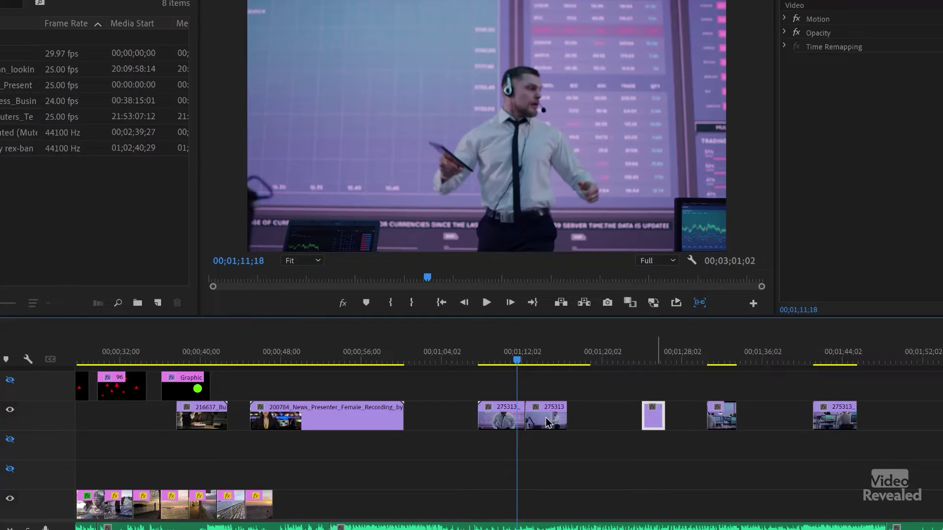
left_click_drag(548, 423, 589, 421)
left_click(505, 416)
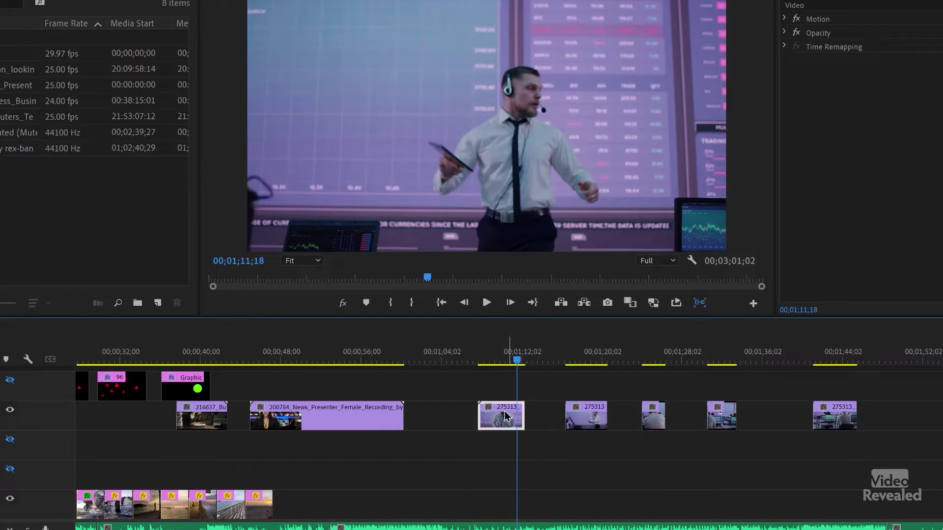
key("a")
left_click(506, 417)
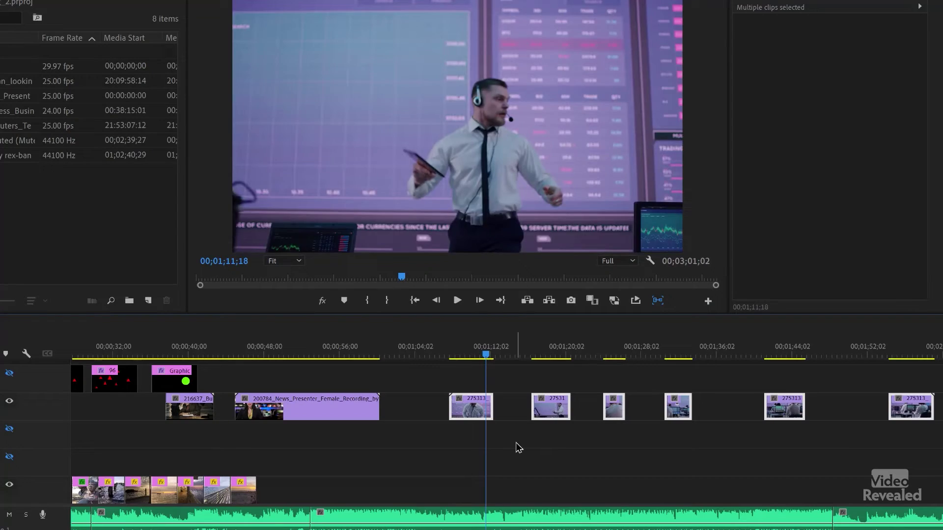
View a 275313 clip's context menu, then select the long middle music clip on A1
right_click(472, 405)
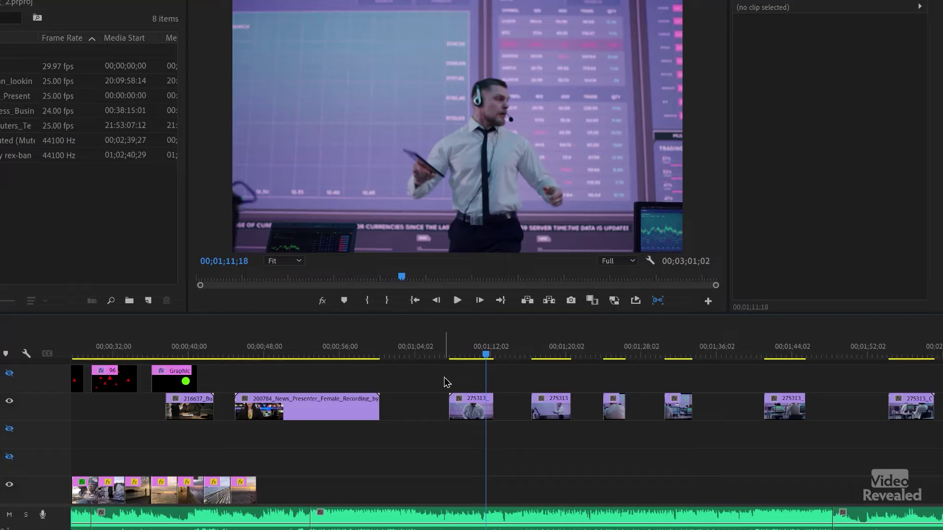
left_click(373, 520)
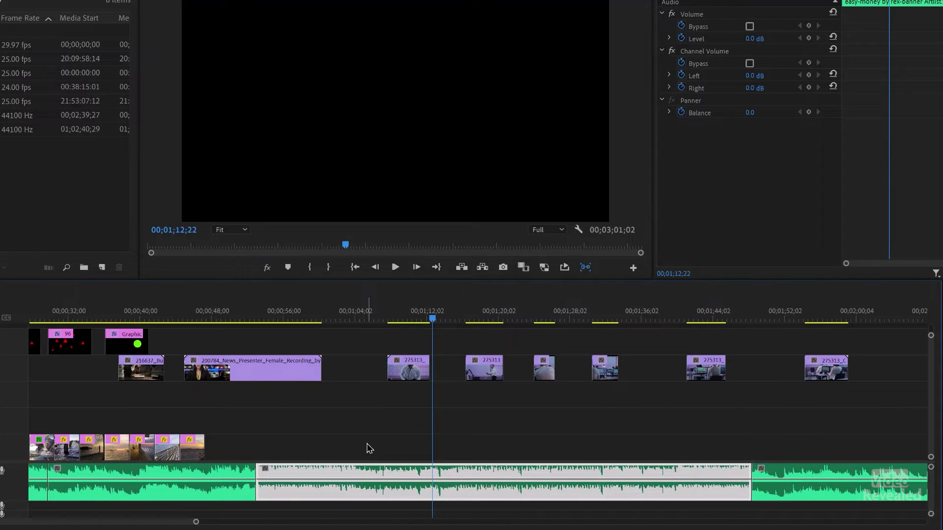
Zoom to the full sequence, select all matching Altitude music clips, play briefly, then deselect them
key("minus")
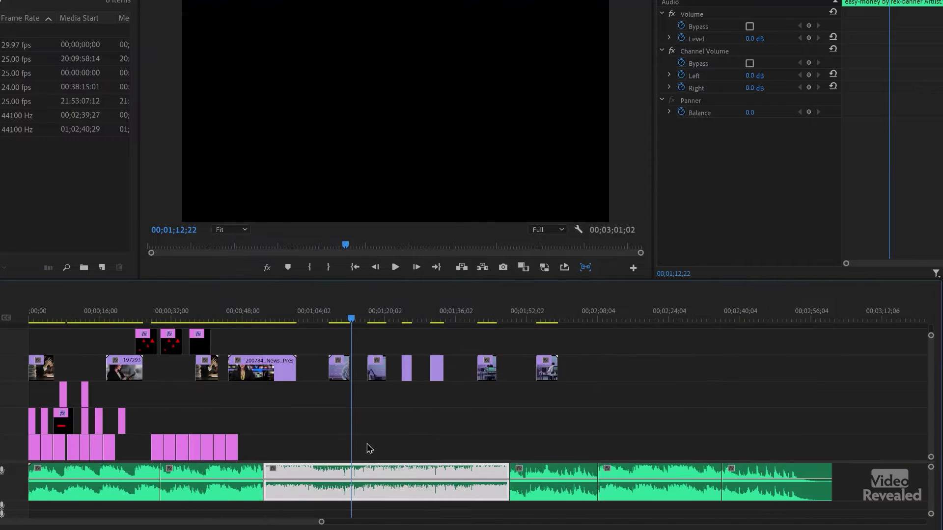
left_click(95, 498)
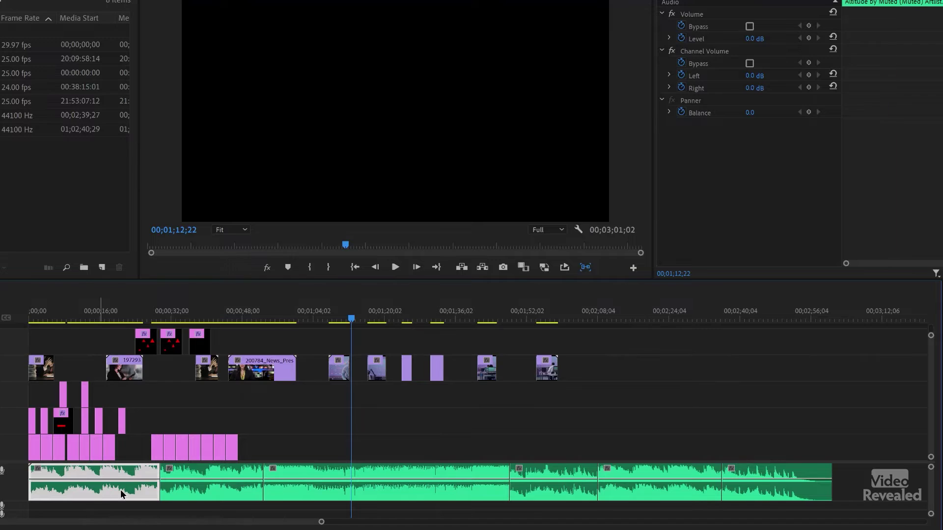
key("ctrl+a")
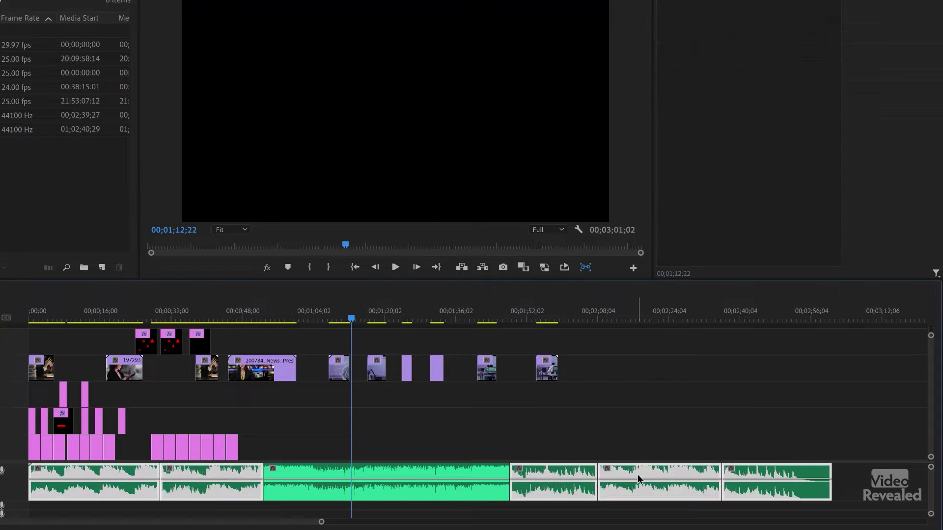
left_click(568, 321)
key("space")
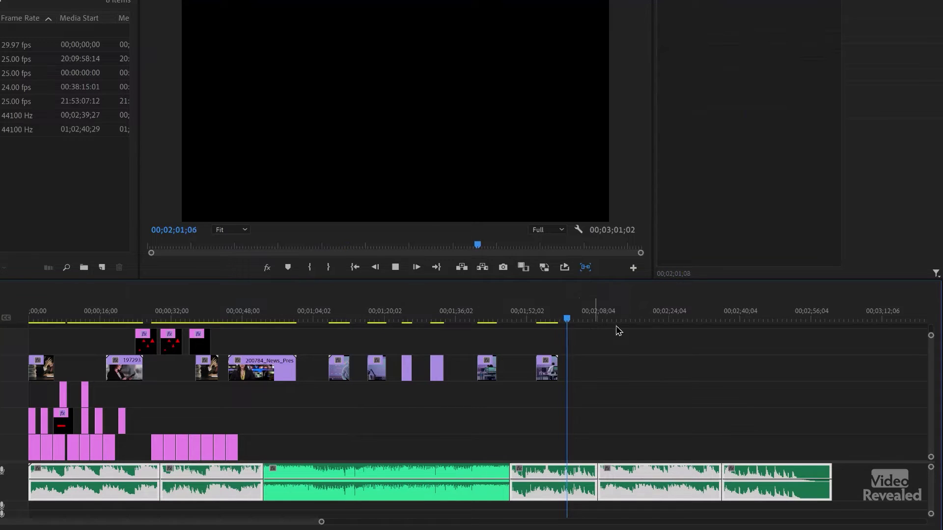
left_click(615, 322)
key("space")
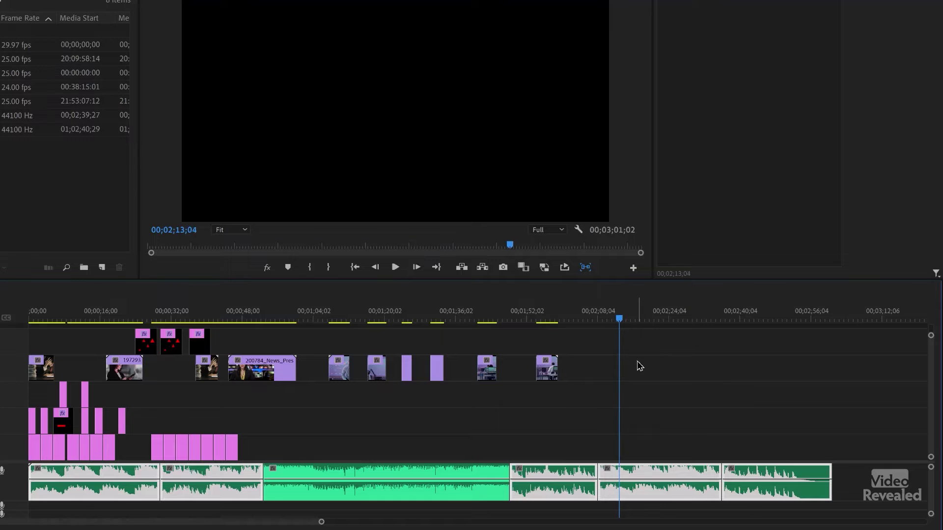
left_click(640, 366)
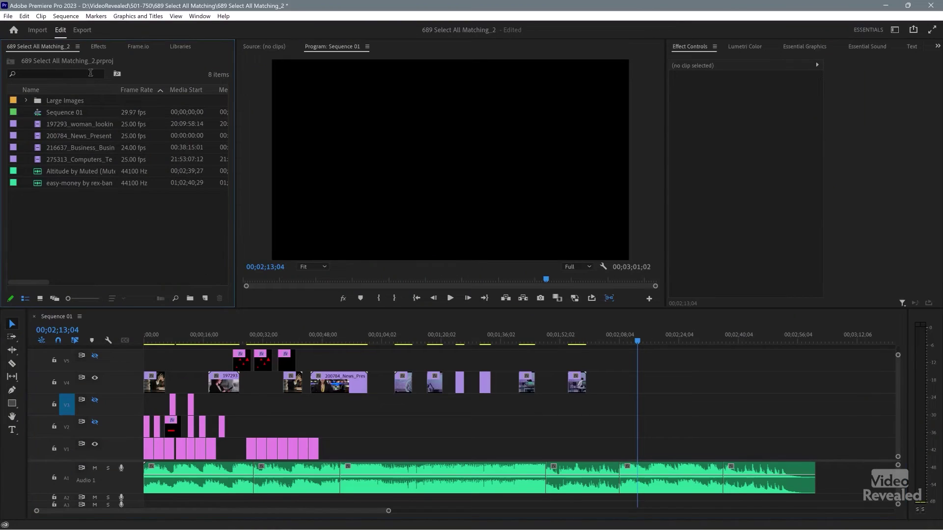
Dismiss the workspace list, maximize the Project panel, and open its view options menu
left_click(894, 30)
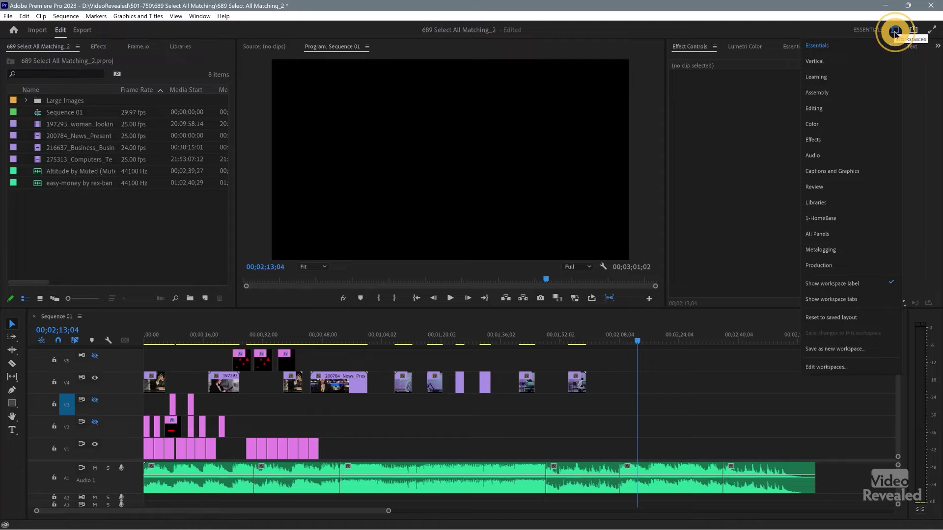
left_click(124, 217)
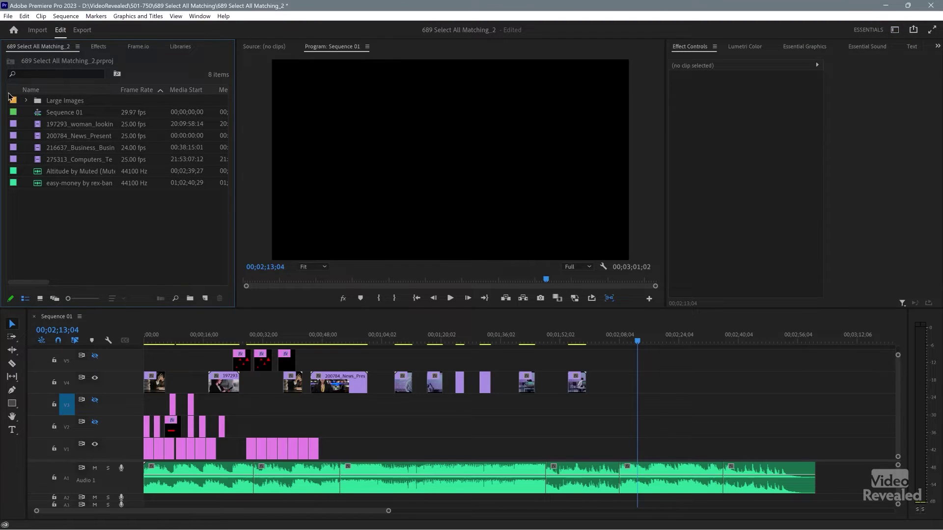
double_click(43, 48)
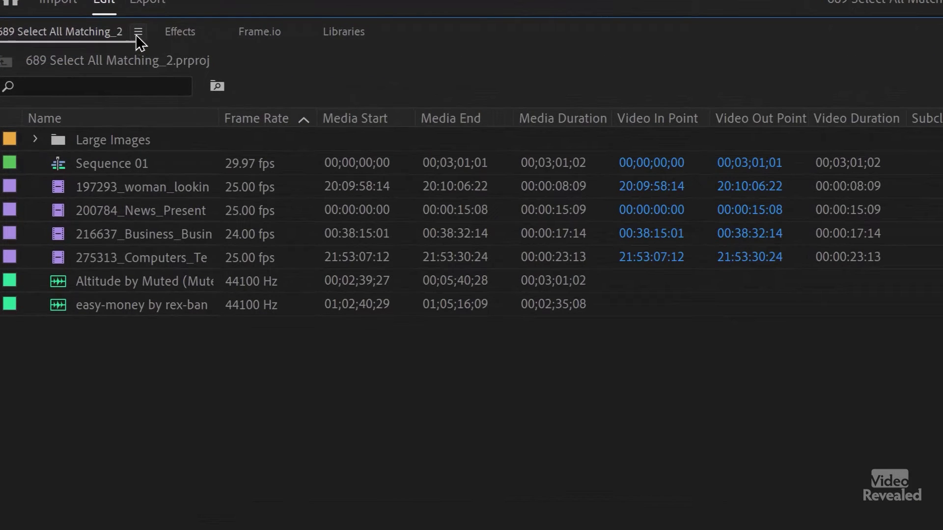
left_click(138, 33)
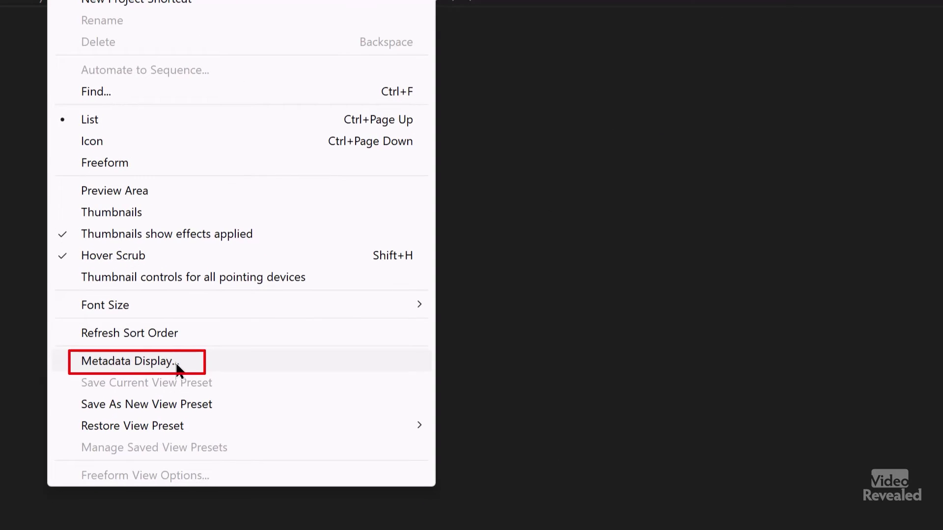
In Metadata Display, search 'usa' and enable the Video Usage and Audio Usage columns
left_click(176, 363)
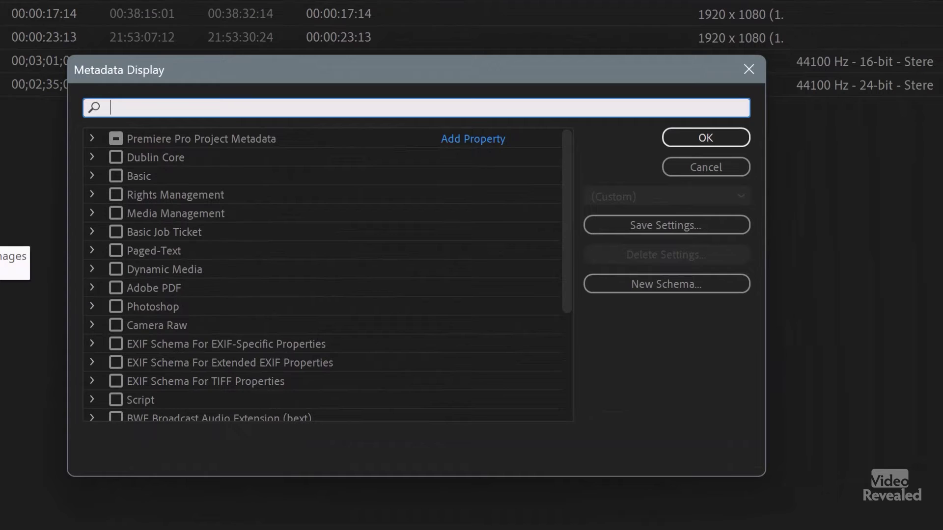
type("usage")
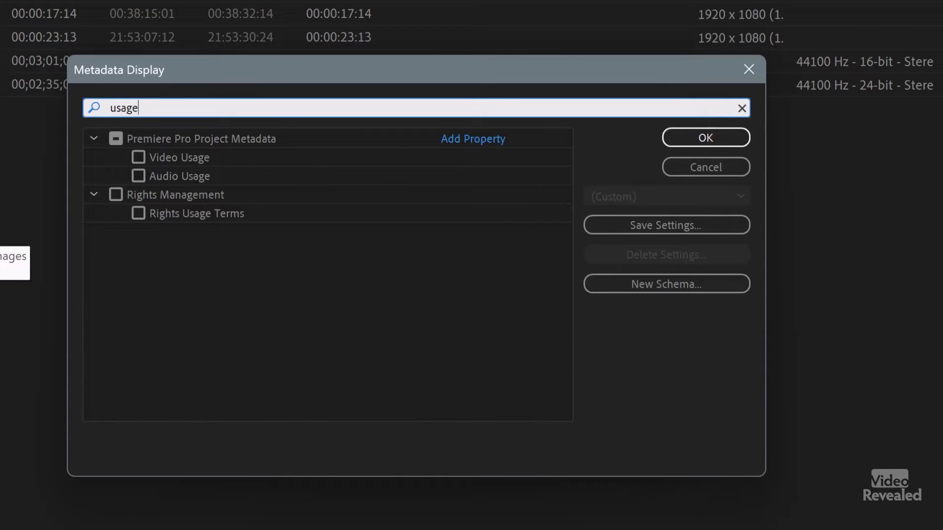
left_click(138, 177)
left_click(142, 157)
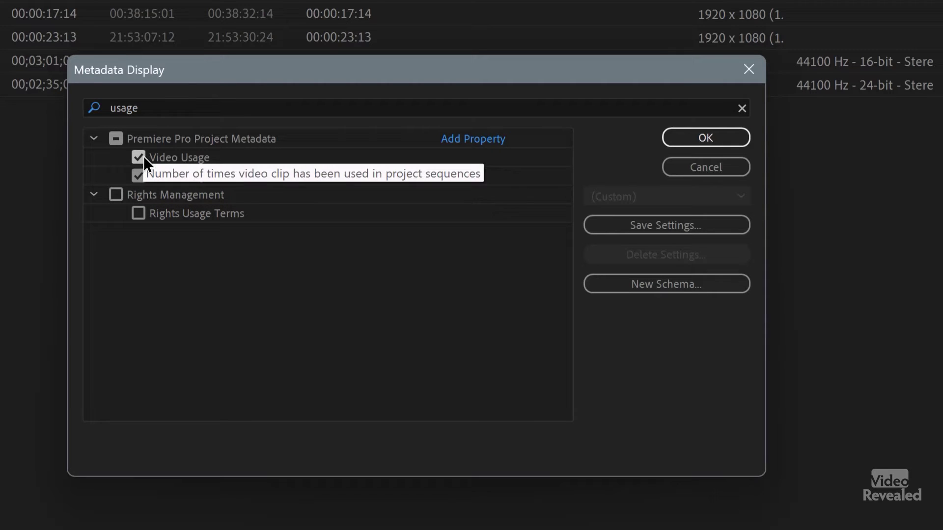
left_click(693, 138)
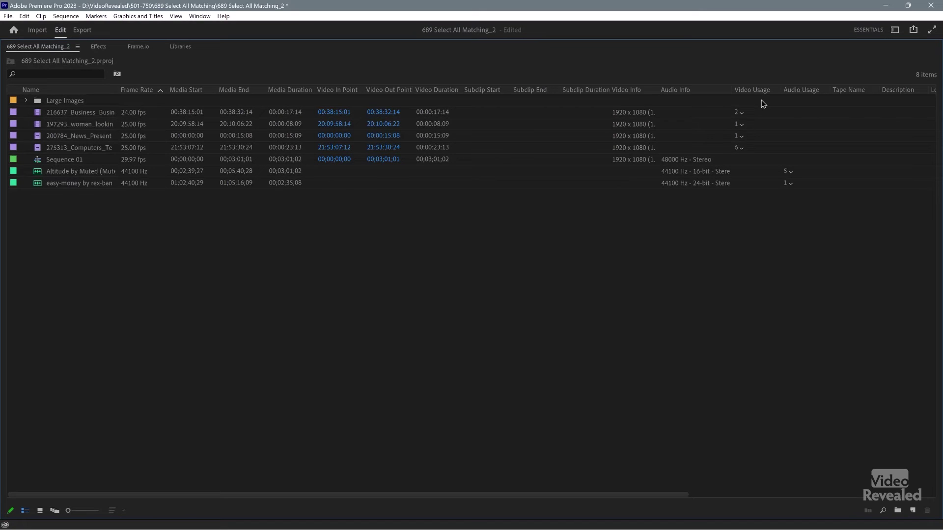
Move Video Usage then Audio Usage next to Name, and restore the Project panel size
left_click_drag(760, 94, 417, 104)
left_click_drag(138, 91, 131, 92)
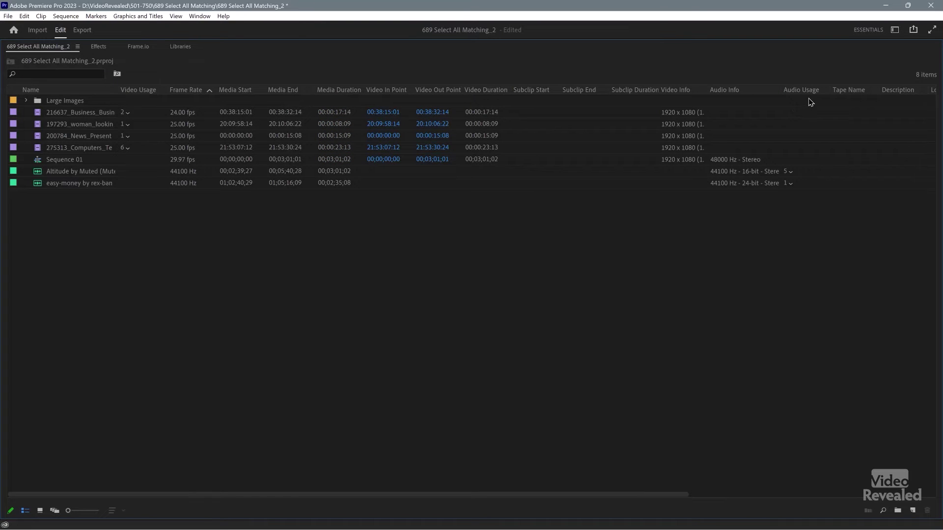
left_click_drag(769, 93, 282, 105)
left_click_drag(176, 105, 173, 107)
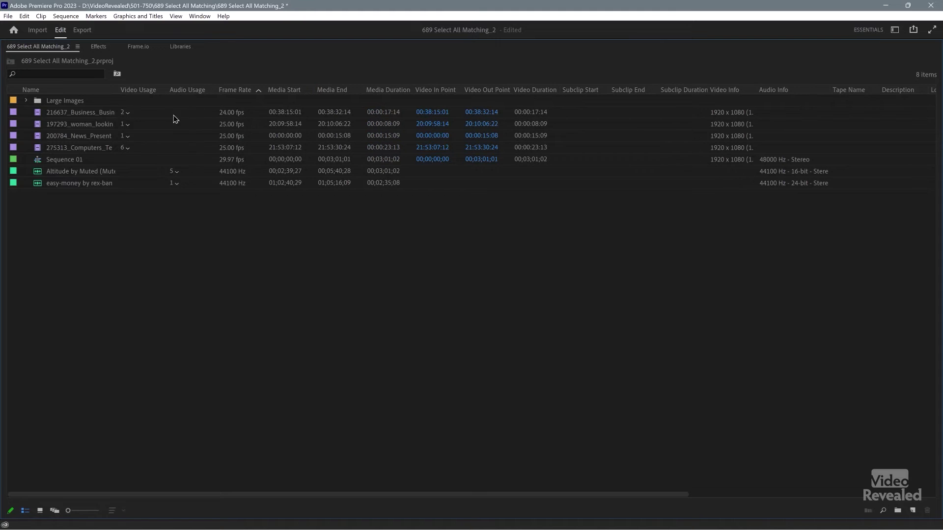
double_click(56, 49)
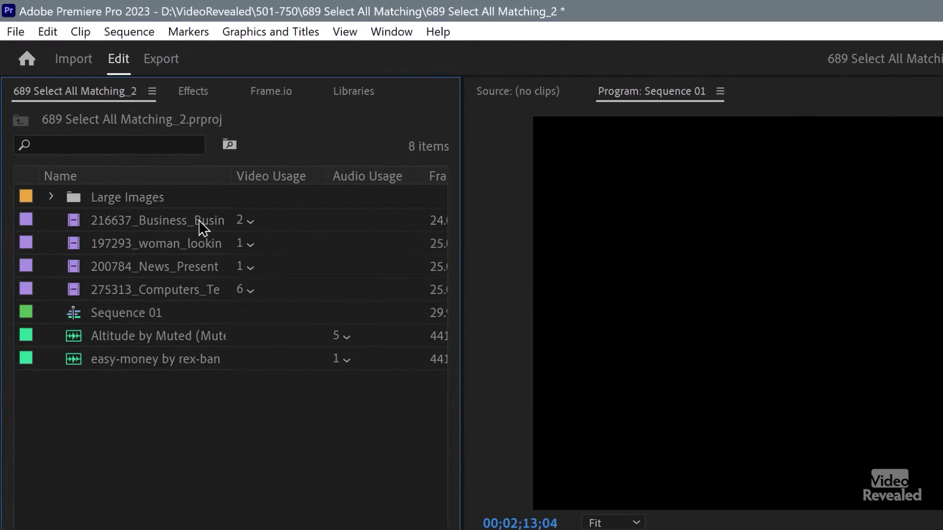
Jump to the 216637 clip's uses, including 00;00;37;20, and check its V4 clip
left_click(251, 222)
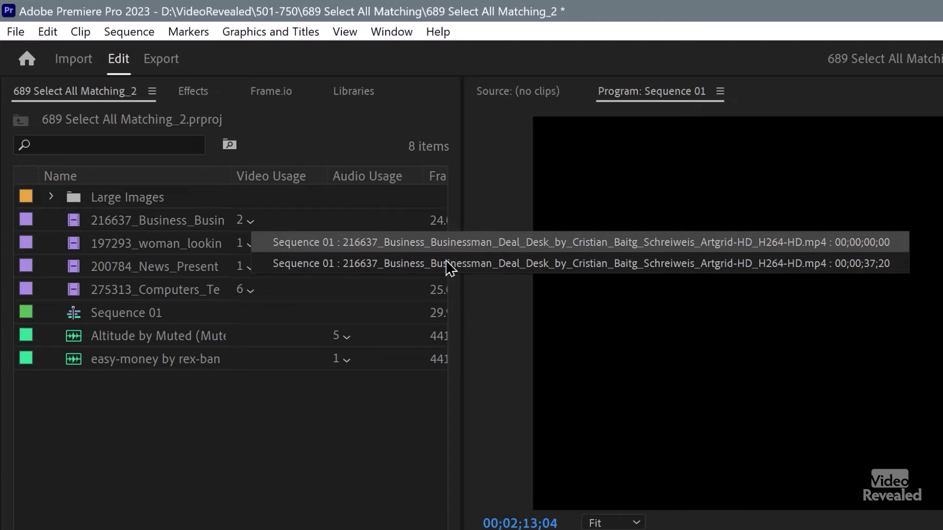
left_click(445, 242)
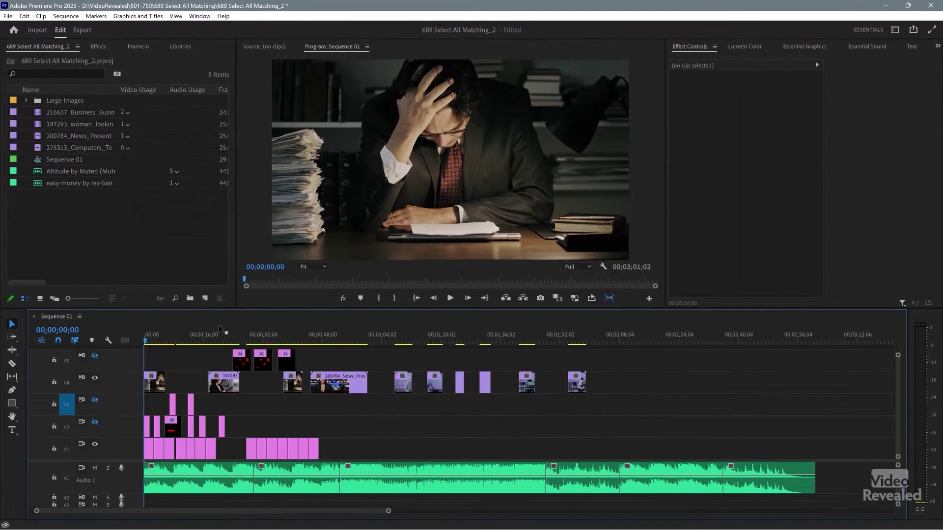
left_click(126, 116)
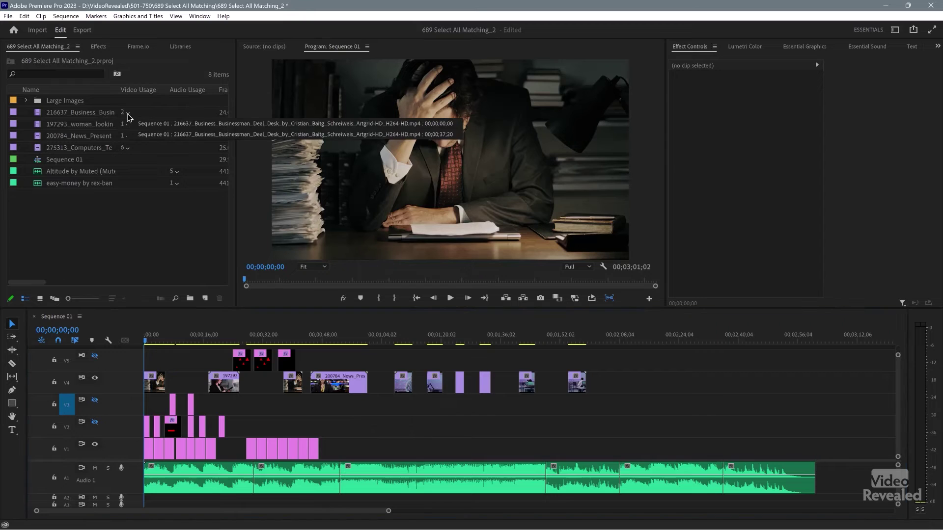
left_click(150, 136)
left_click(287, 381)
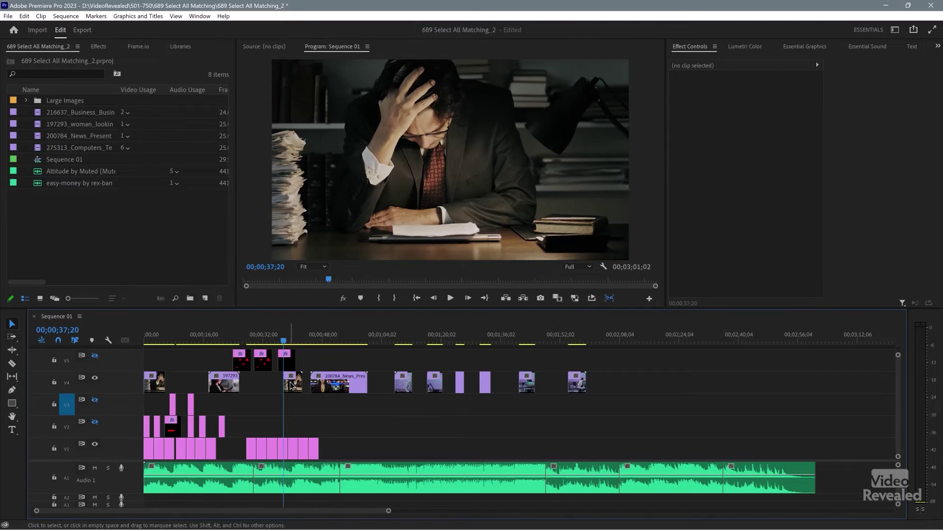
left_click(280, 406)
Jump to the 197293 clip at 00;00;17;16, then to Altitude's first use
left_click(128, 125)
left_click(171, 138)
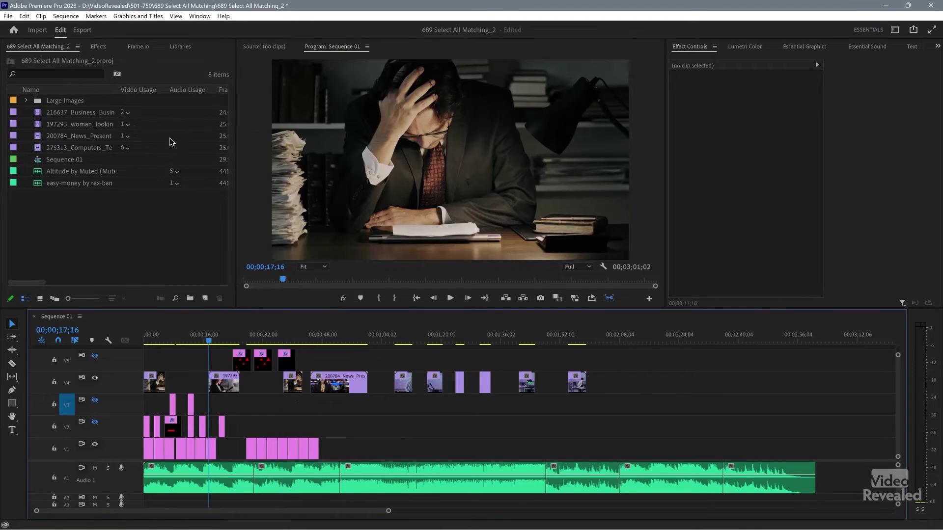
left_click(176, 173)
left_click(205, 187)
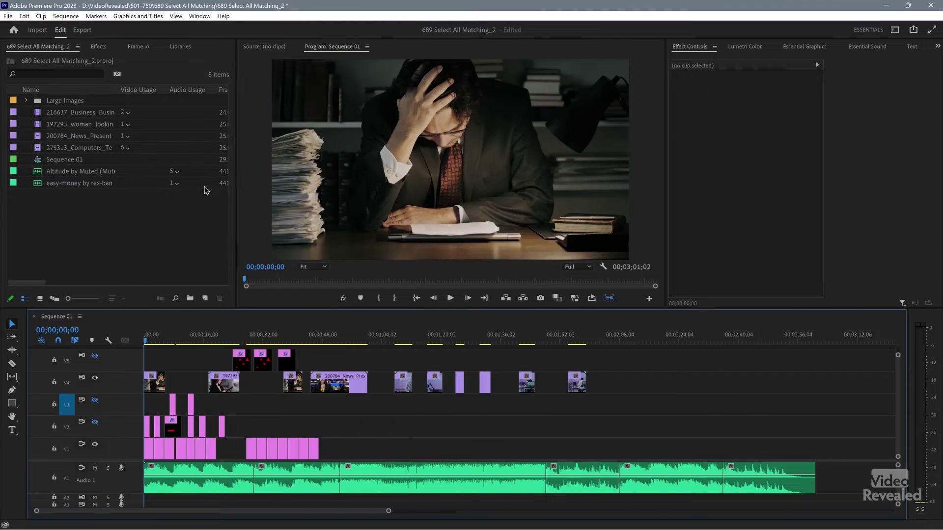